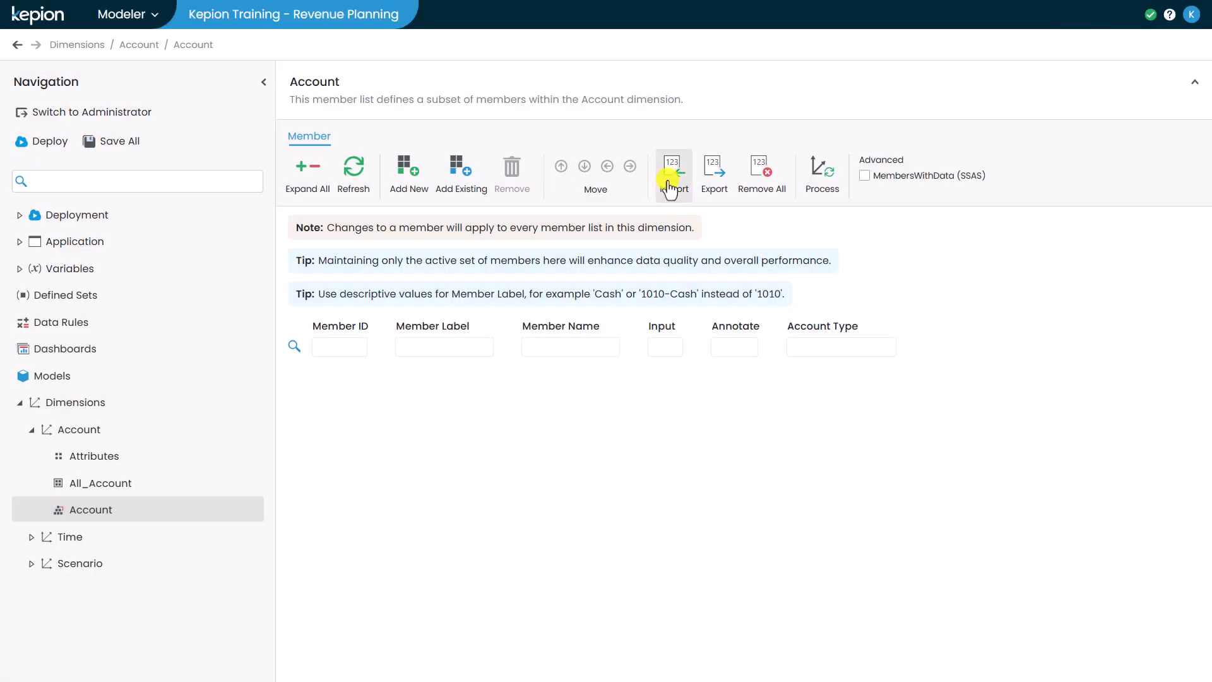
# Step: Switch to Kepion and import the Account_Account file from the Downloads folder into the Account member list
pyautogui.click(670, 180)
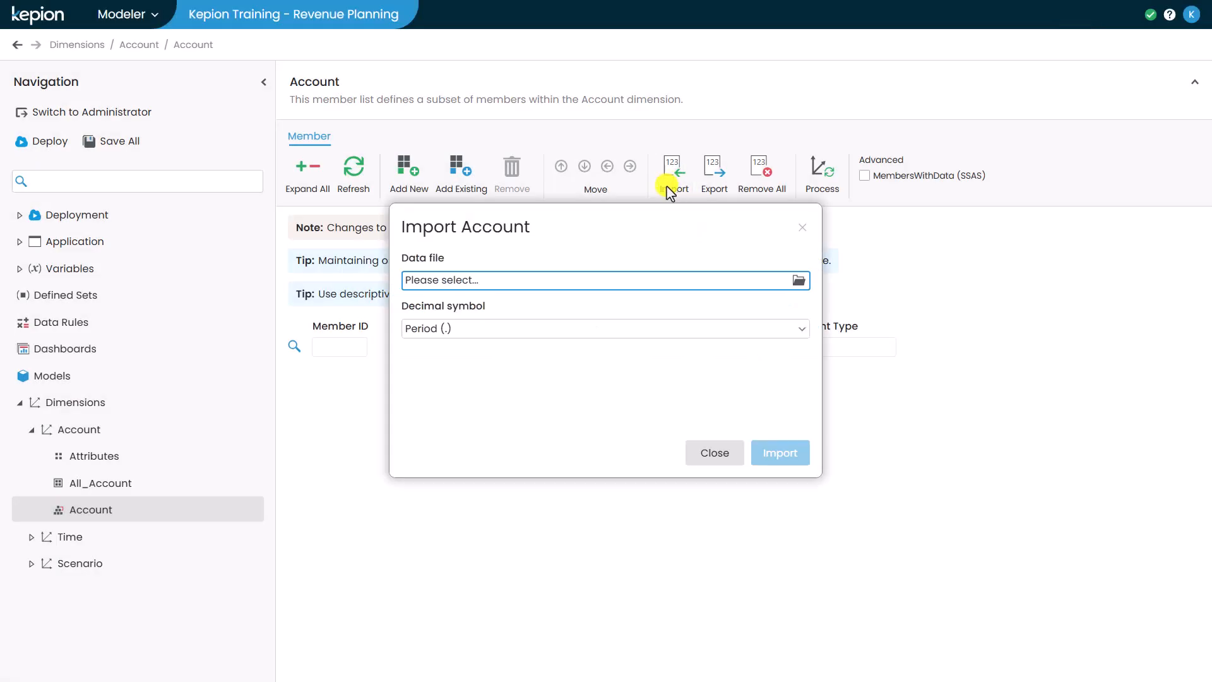
pyautogui.click(609, 285)
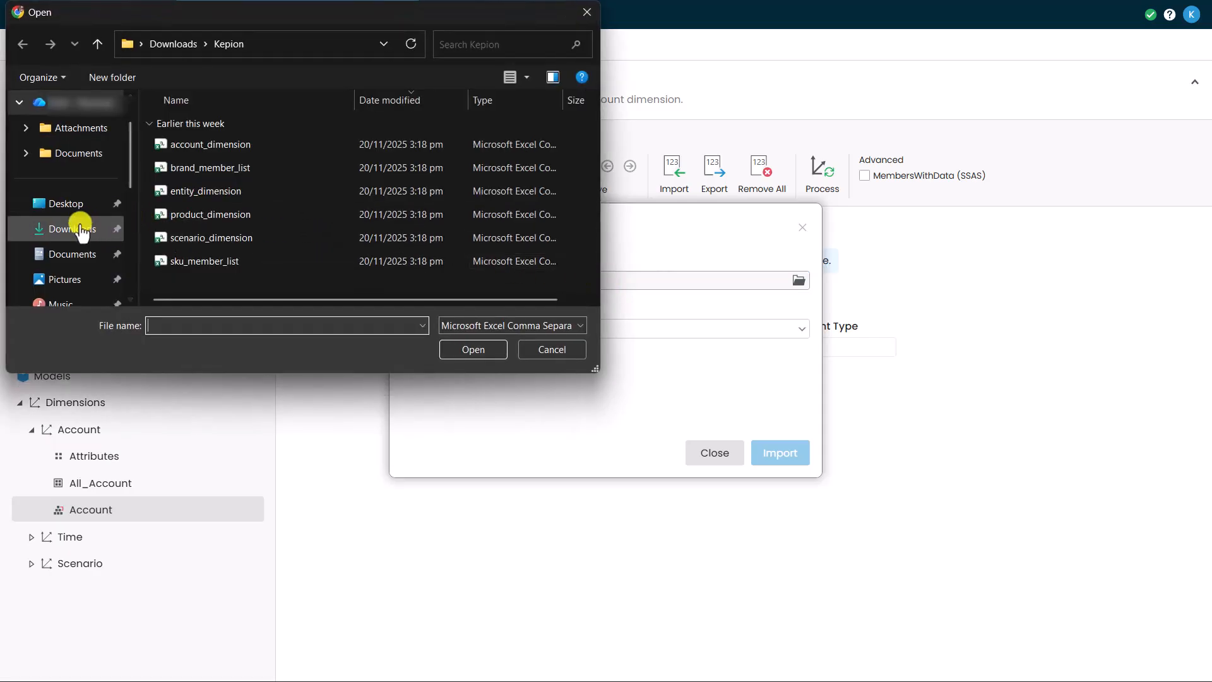
pyautogui.click(80, 229)
pyautogui.click(180, 174)
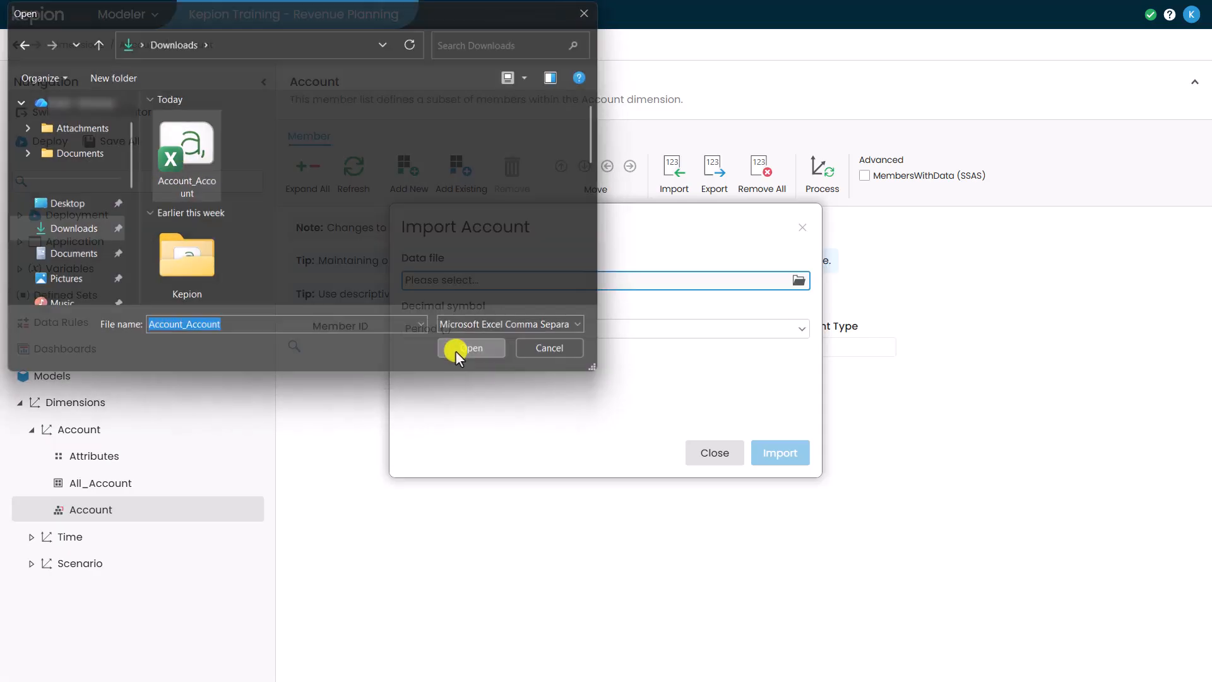
pyautogui.click(456, 350)
pyautogui.click(780, 455)
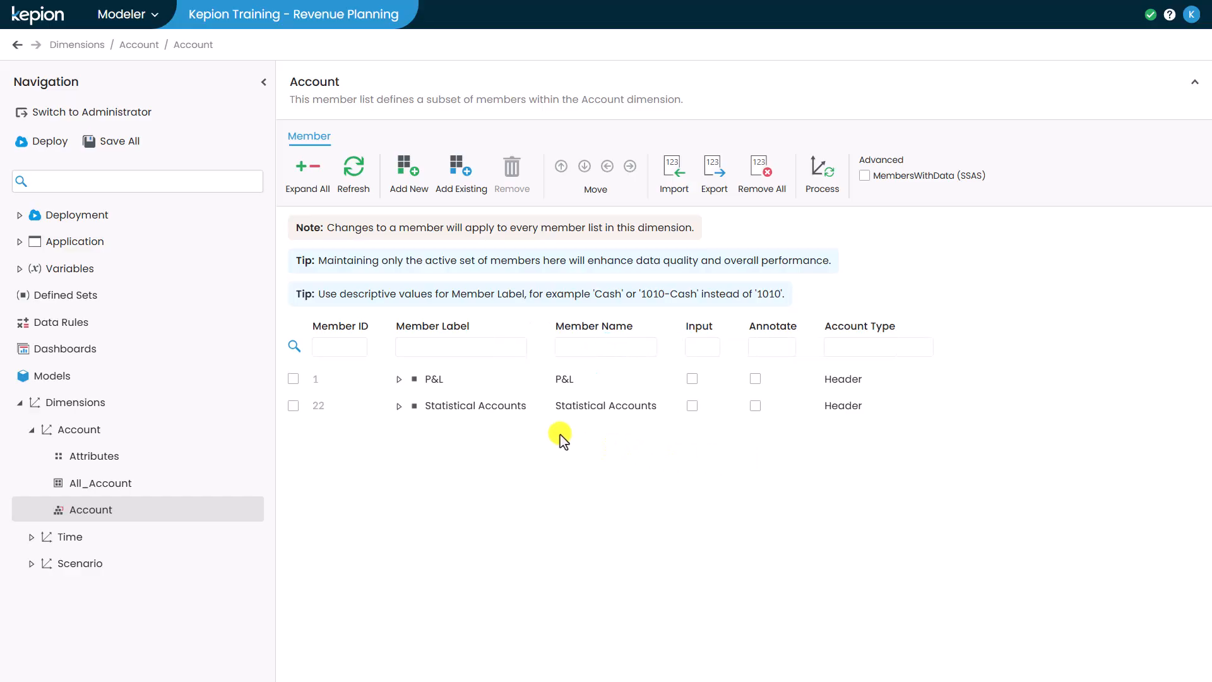
# Step: Expand P&L, Gross Margin and Statistical Accounts to examine the imported account hierarchy
pyautogui.click(397, 379)
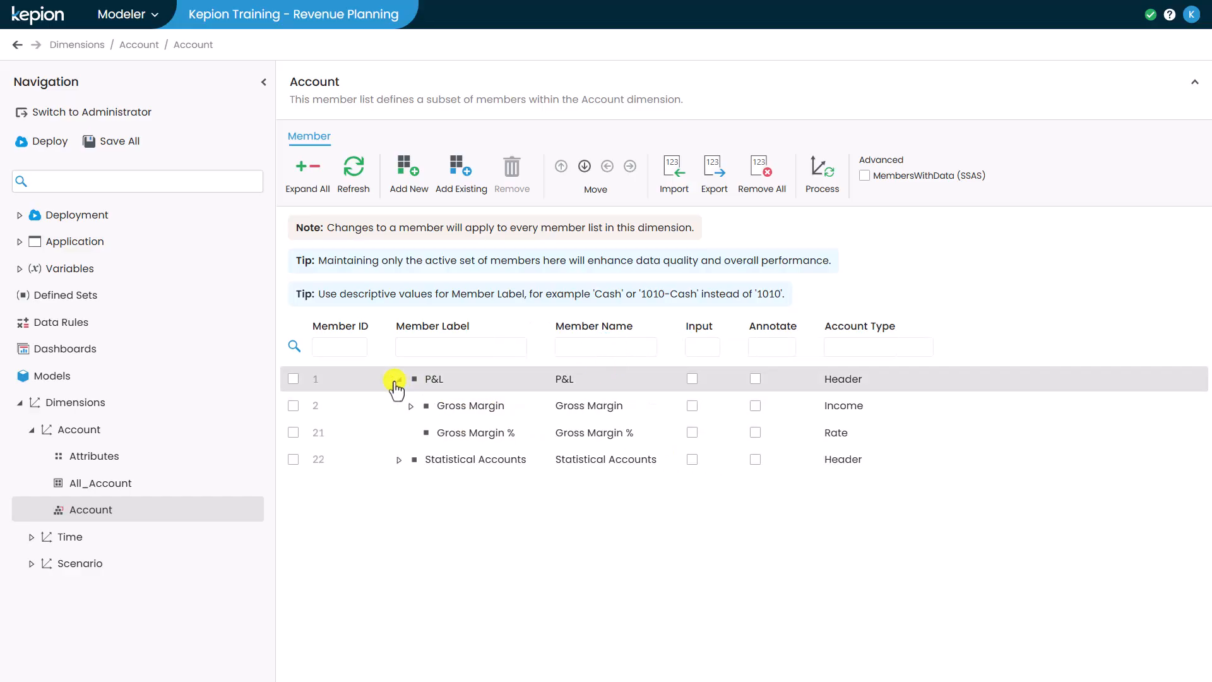
pyautogui.click(409, 406)
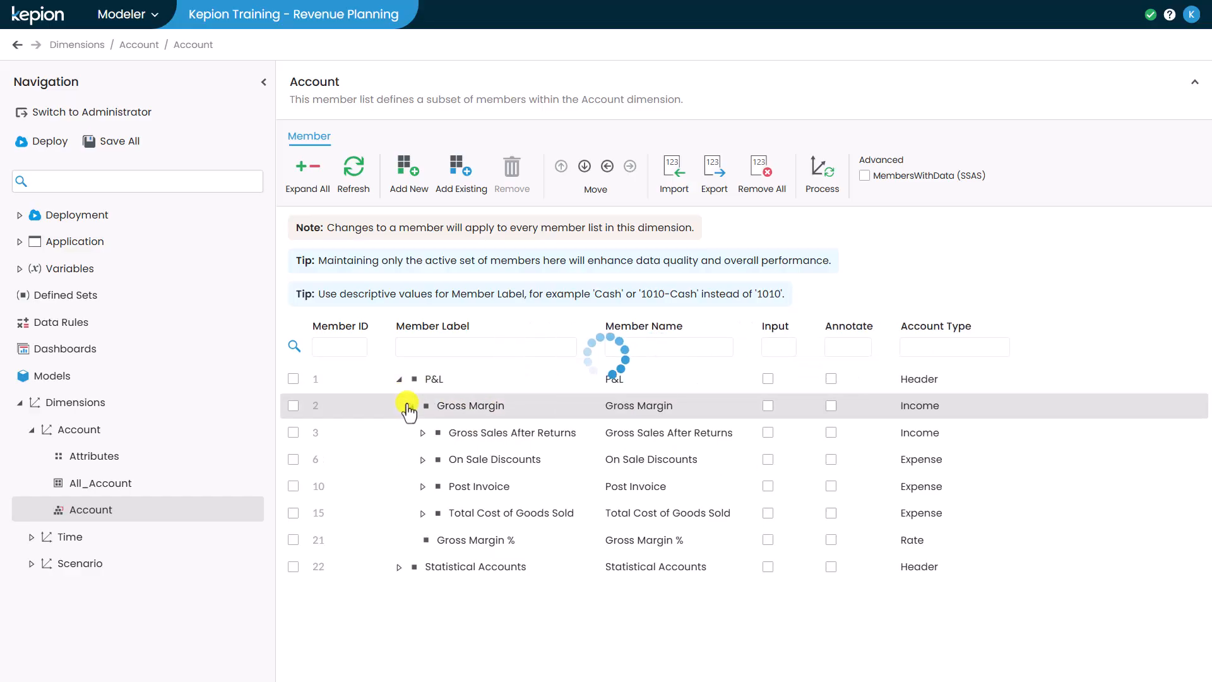
pyautogui.click(400, 565)
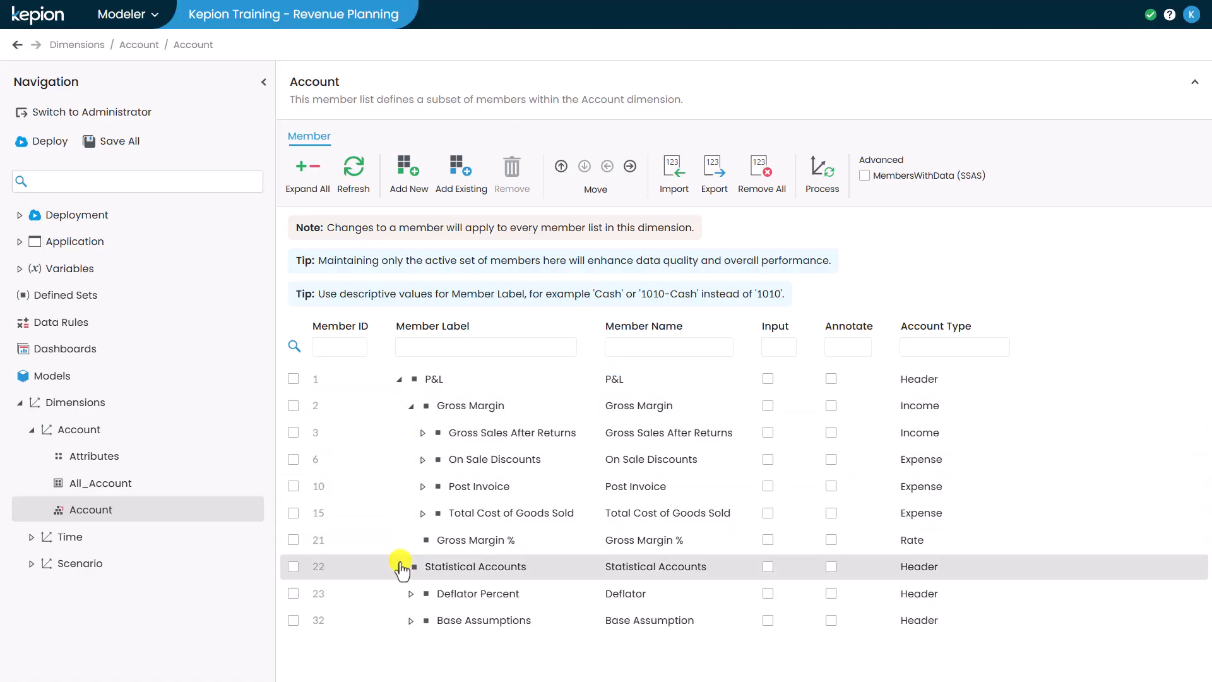
# Step: Add three new members to the Scenario member list of the Scenario dimension
pyautogui.click(81, 566)
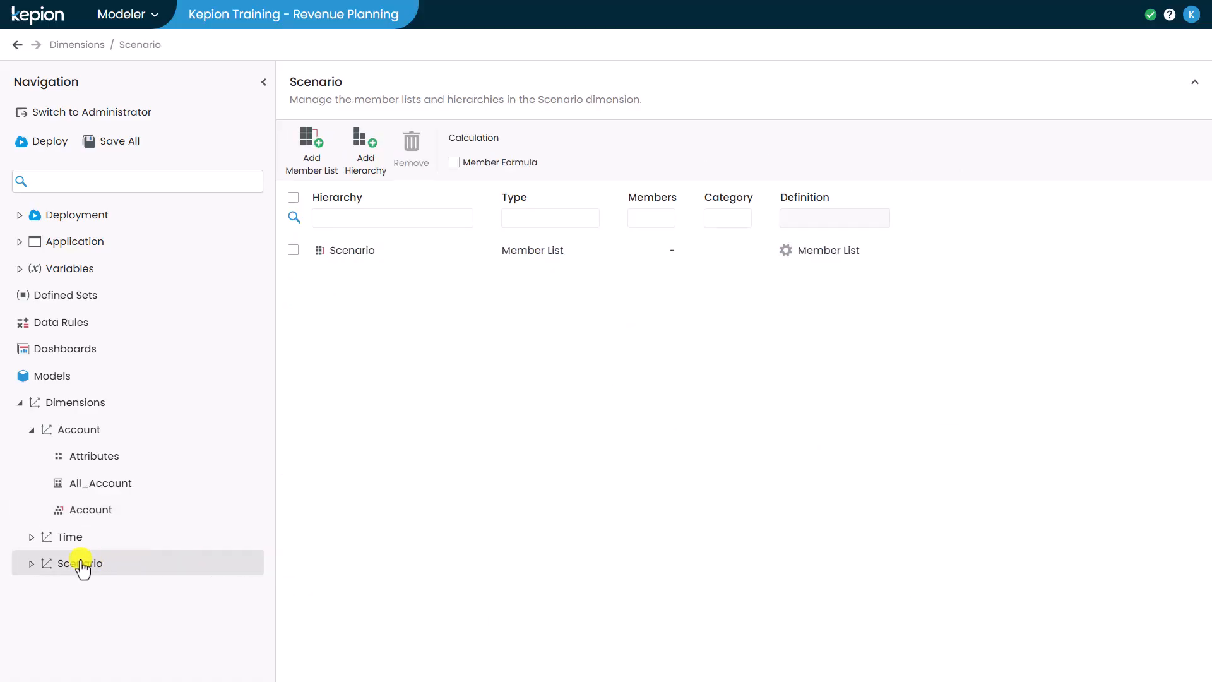
pyautogui.click(32, 564)
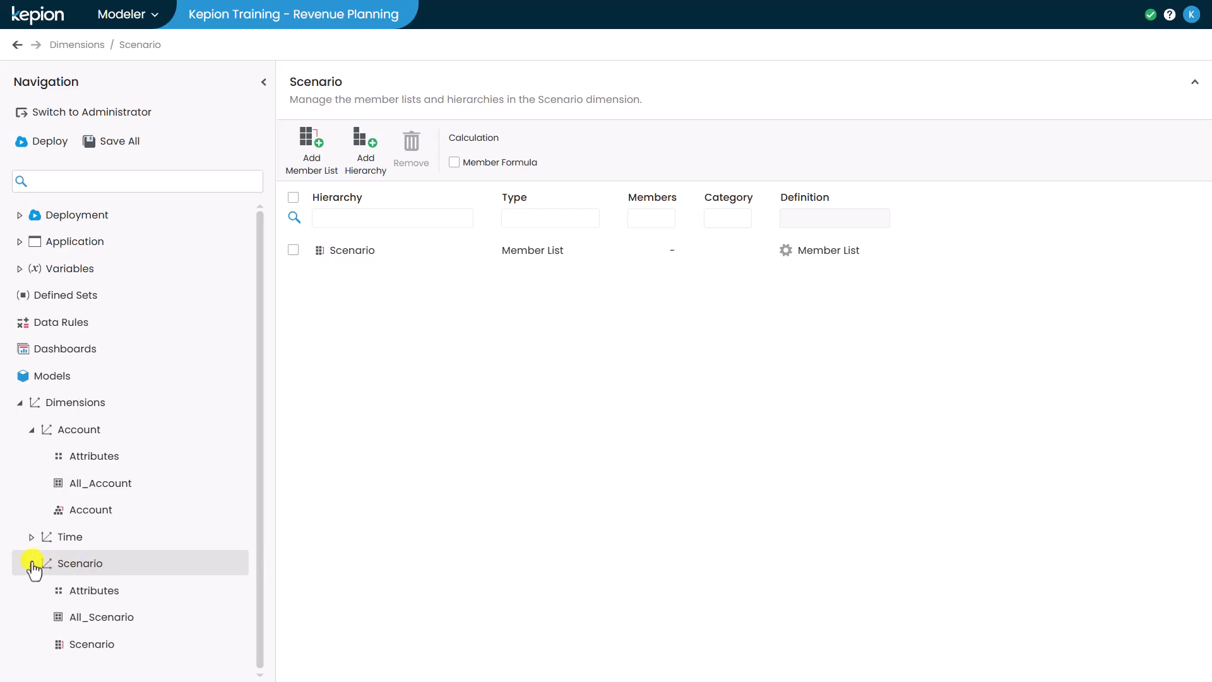
pyautogui.click(92, 645)
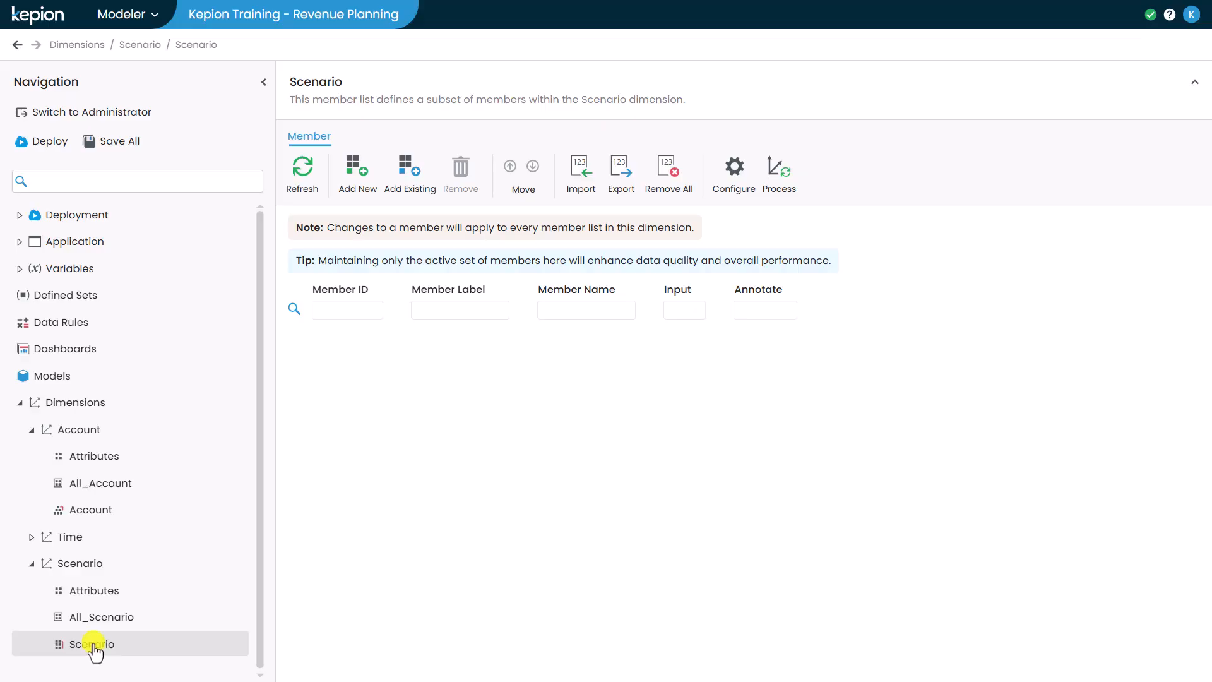
pyautogui.click(361, 188)
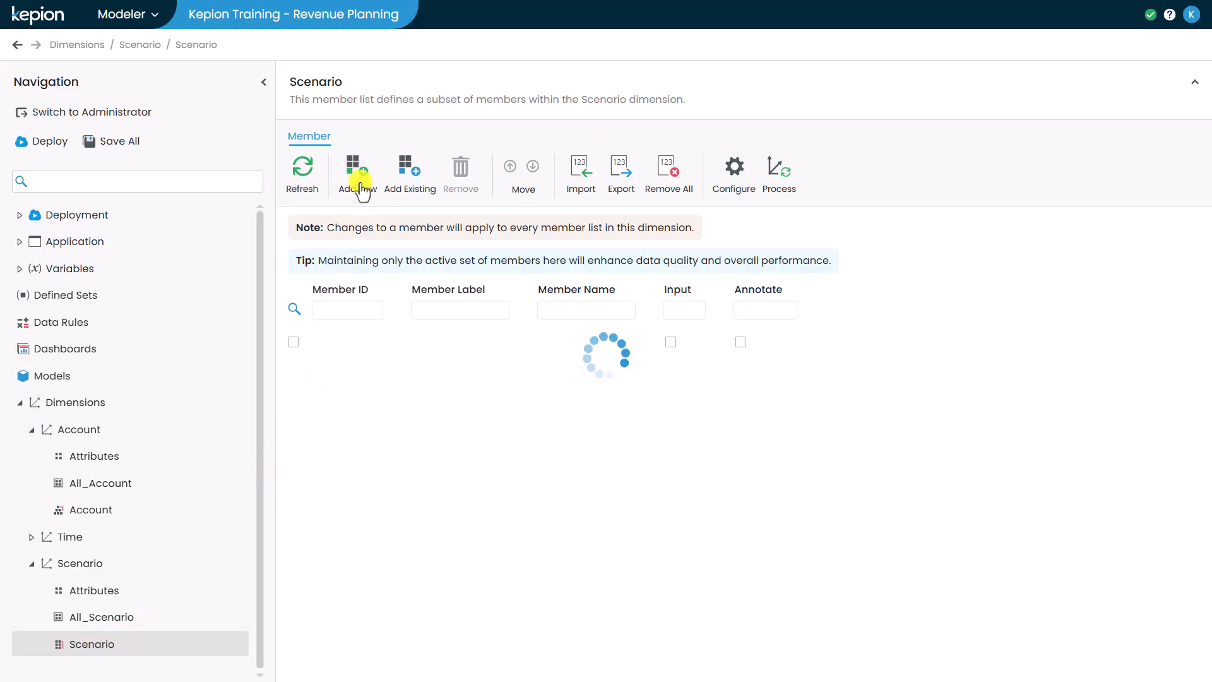
pyautogui.click(360, 180)
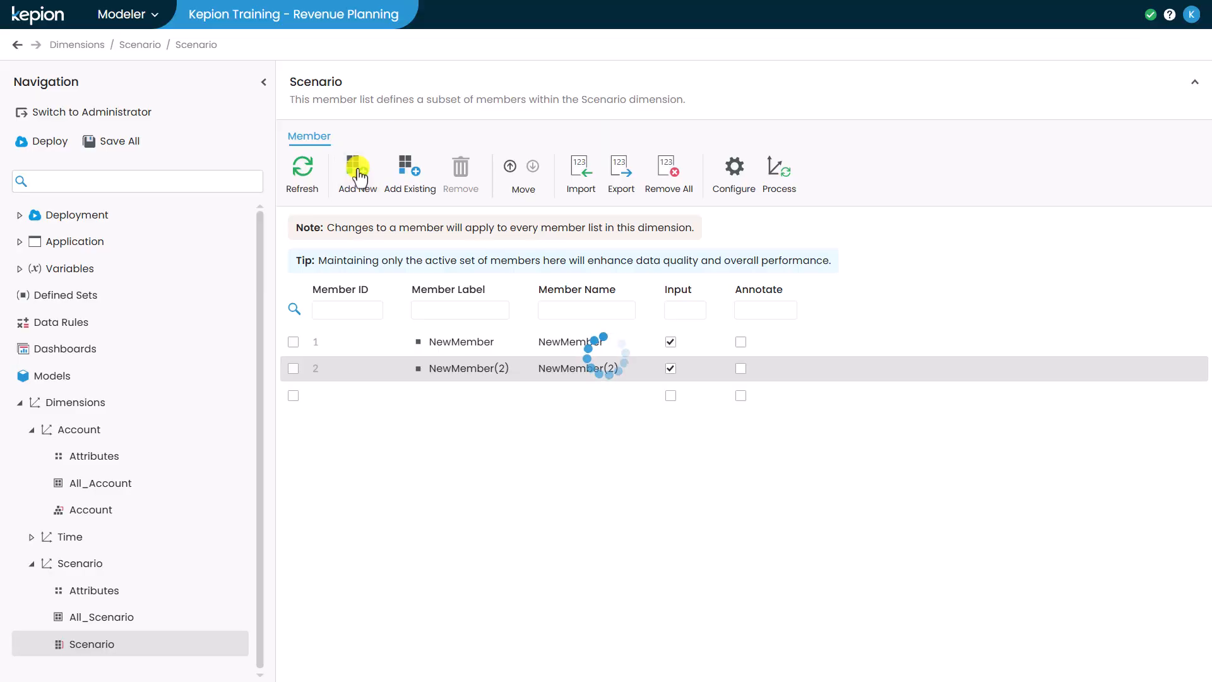
# Step: Label the three Scenario members Actual, Plan and Forecast, and turn off input for Actual
pyautogui.doubleClick(455, 344)
pyautogui.write('Actual')
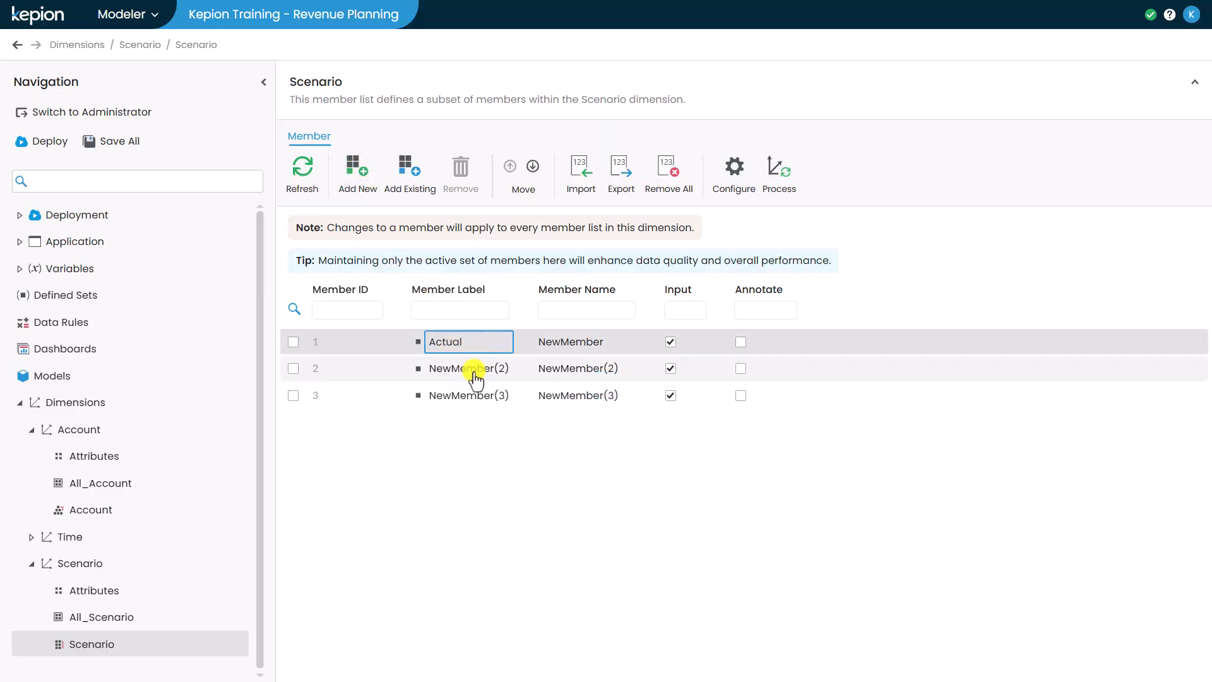
pyautogui.press('Return')
pyautogui.doubleClick(474, 371)
pyautogui.write('Plan')
pyautogui.press('Return')
pyautogui.doubleClick(474, 398)
pyautogui.write('Forecast')
pyautogui.press('Return')
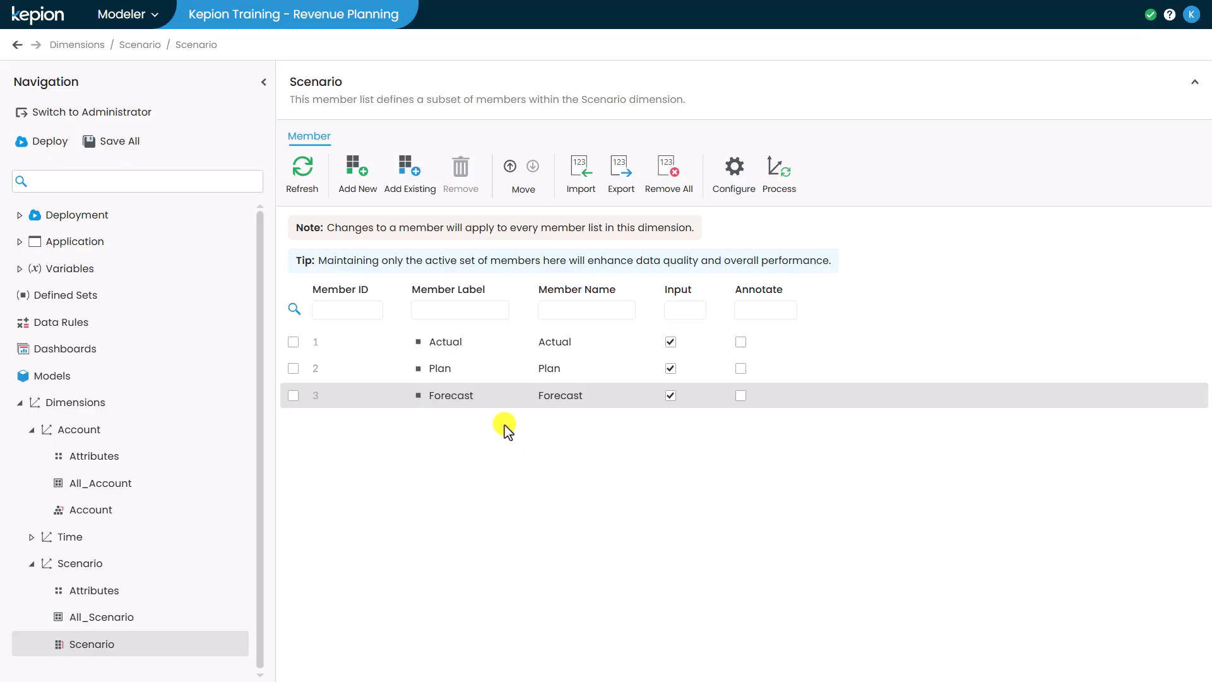
pyautogui.click(669, 344)
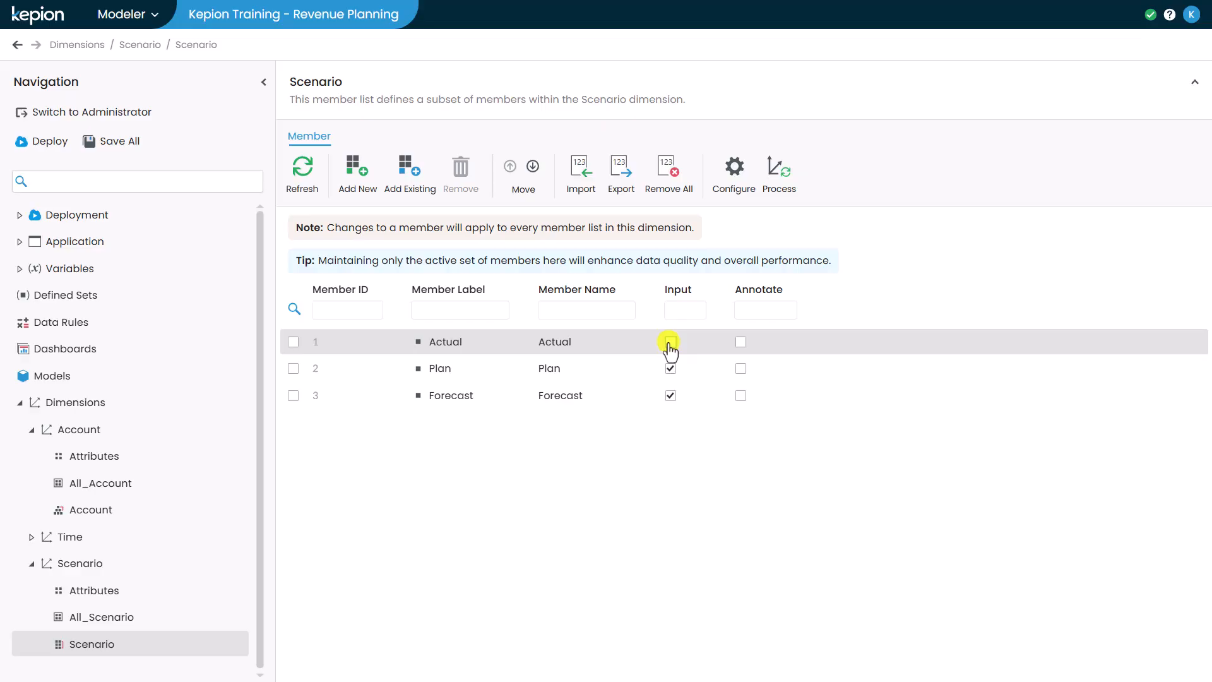
# Step: Add a new dimension named Product, with no copy source and Medium size
pyautogui.click(189, 401)
pyautogui.click(311, 161)
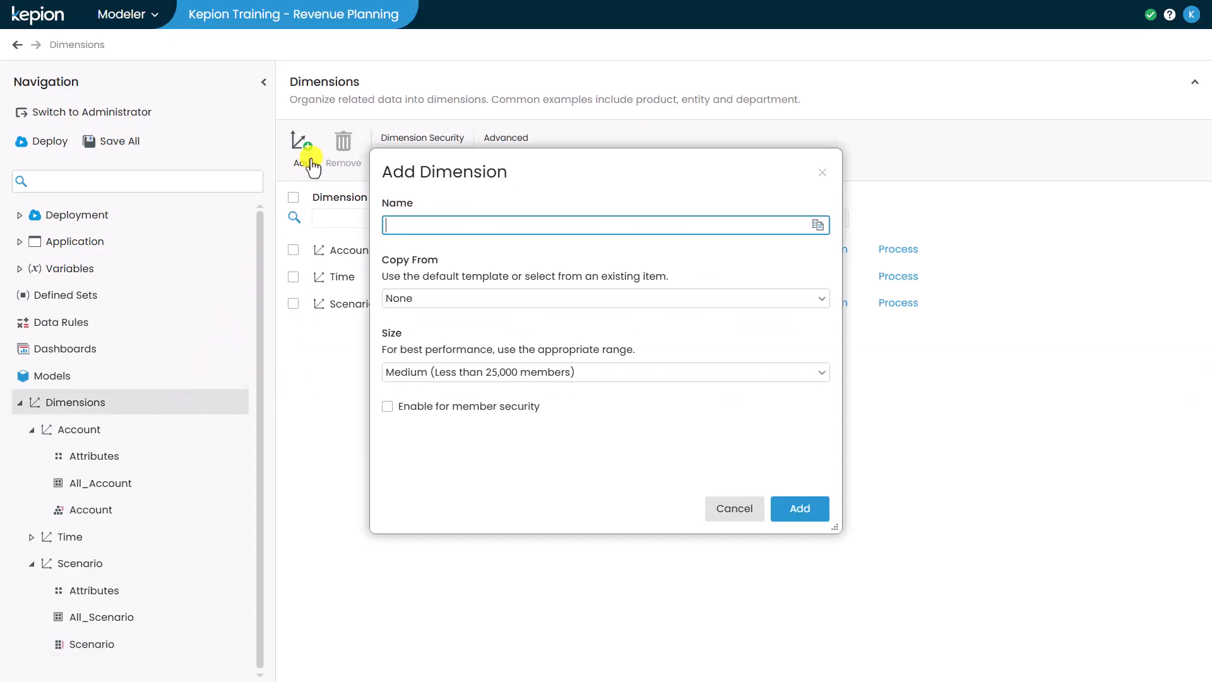
pyautogui.write('Product')
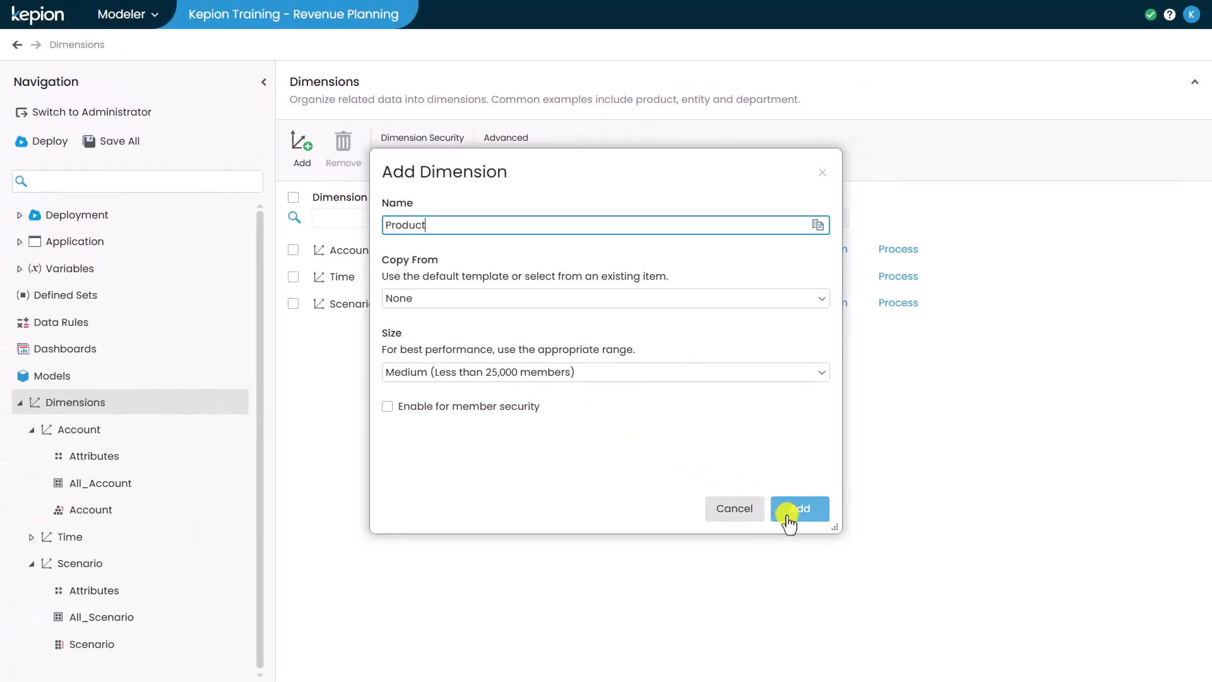
pyautogui.click(790, 516)
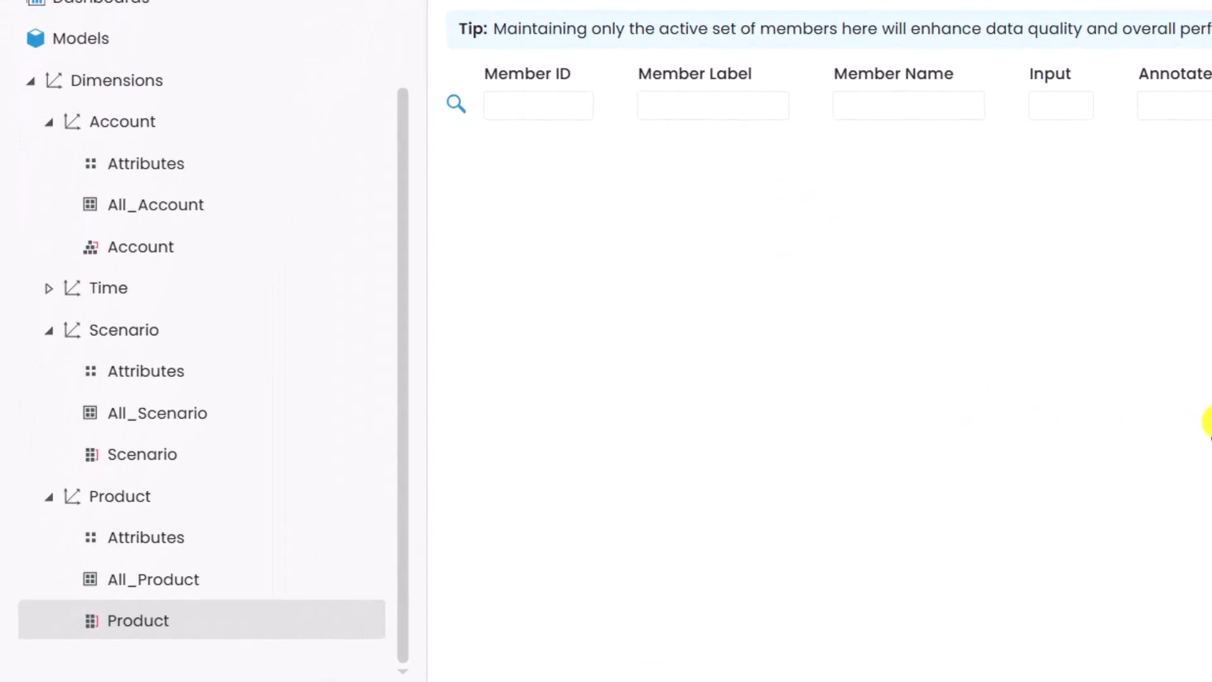
# Step: Add a String attribute named Brand with size 50 to the Product dimension
pyautogui.click(294, 498)
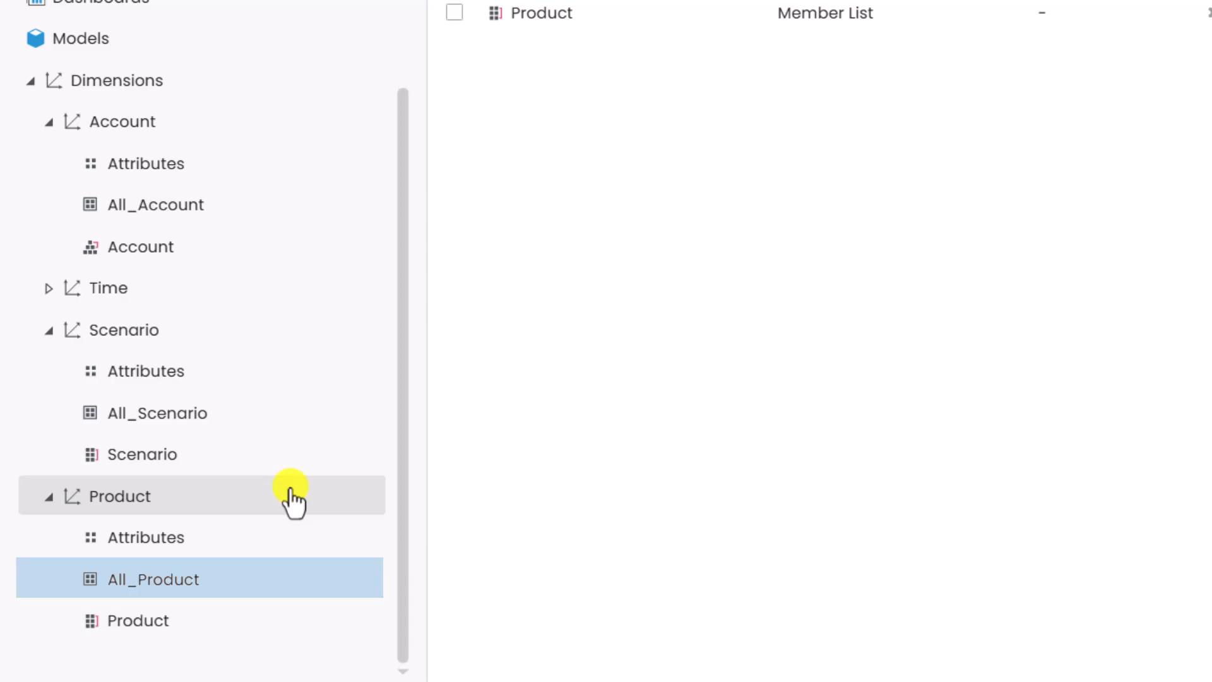
pyautogui.press('Down')
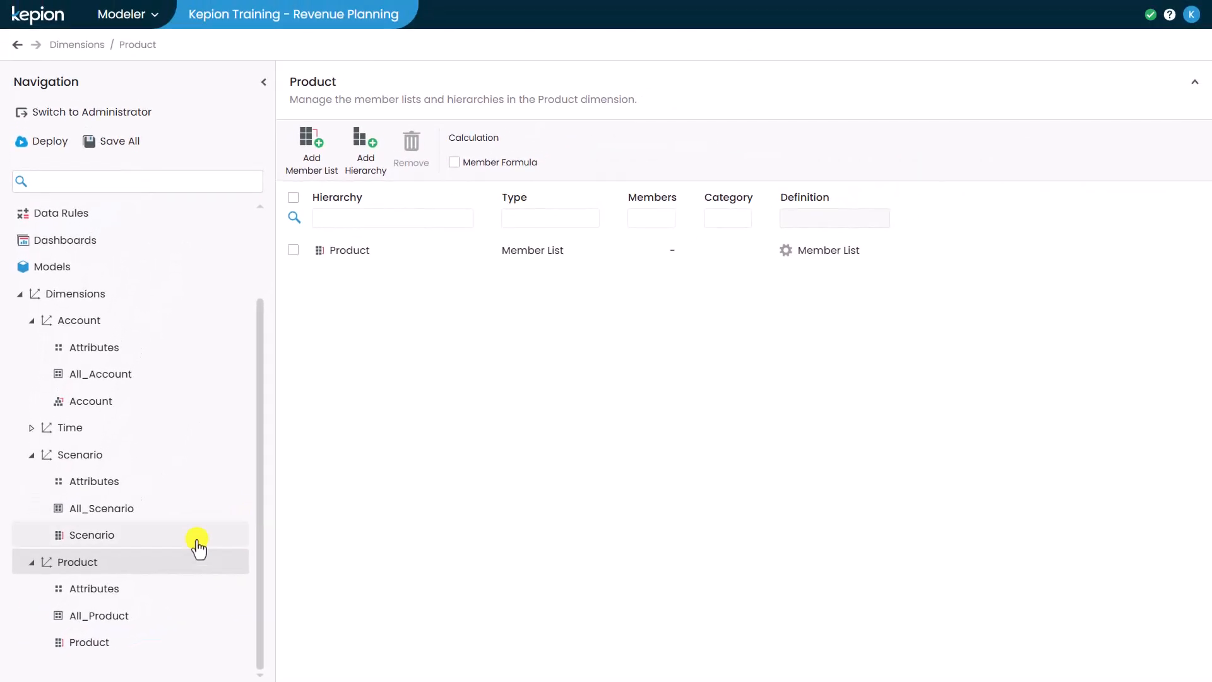
pyautogui.click(172, 590)
pyautogui.click(316, 183)
pyautogui.write('Brand')
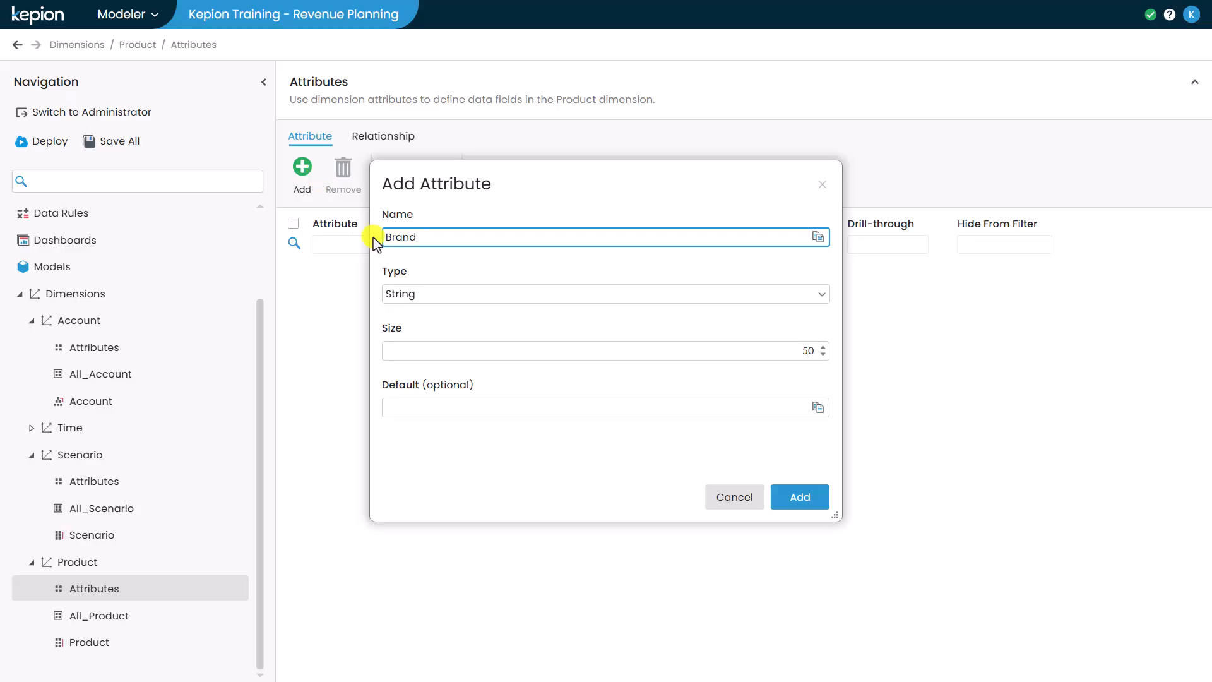
pyautogui.click(798, 502)
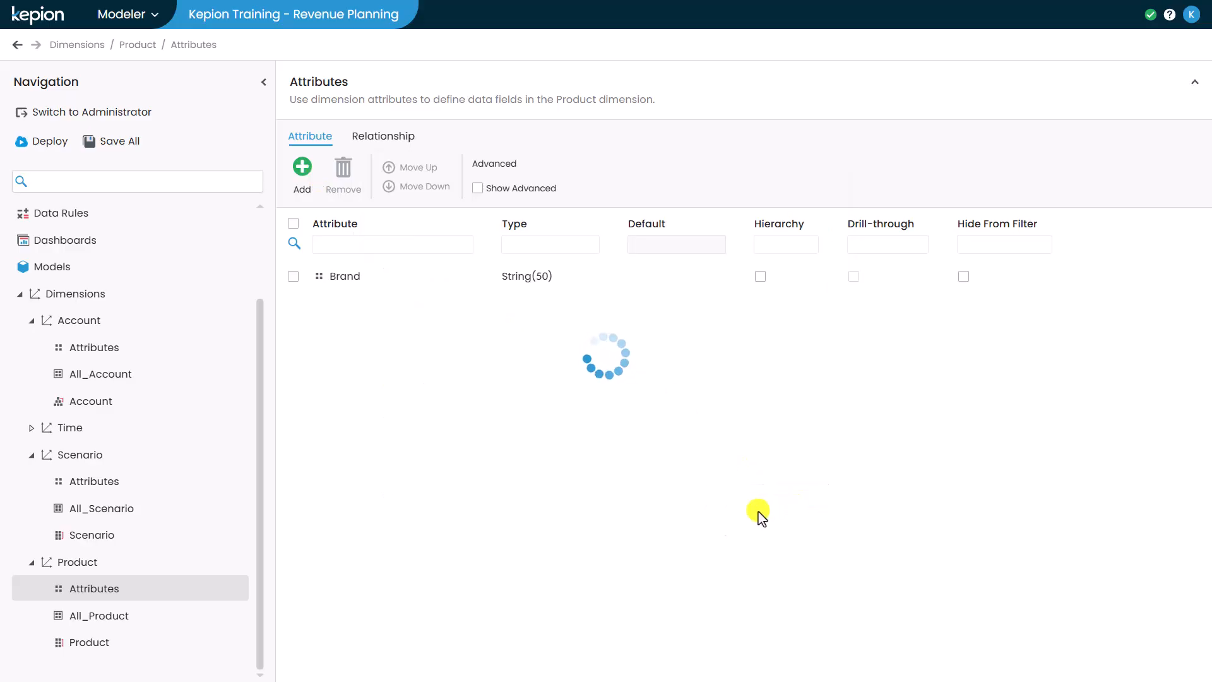
# Step: Import product_dimension.csv from the Kepion folder in Downloads into the Product member list
pyautogui.click(171, 642)
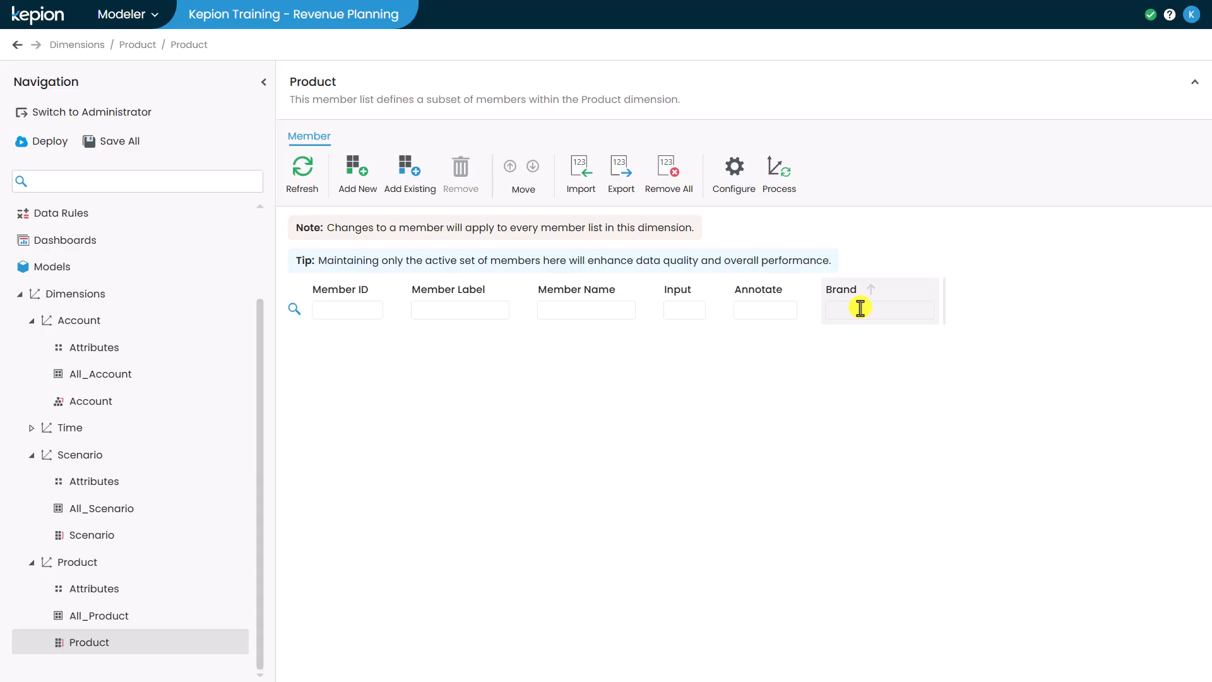
pyautogui.click(589, 172)
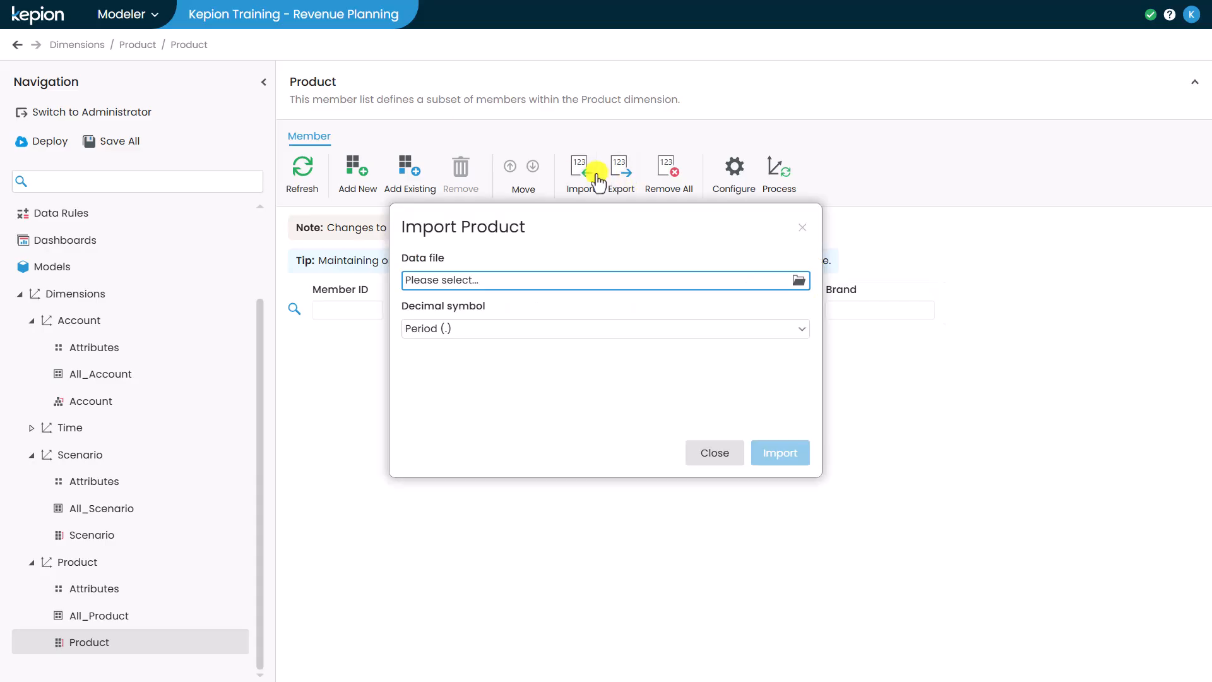
pyautogui.click(542, 279)
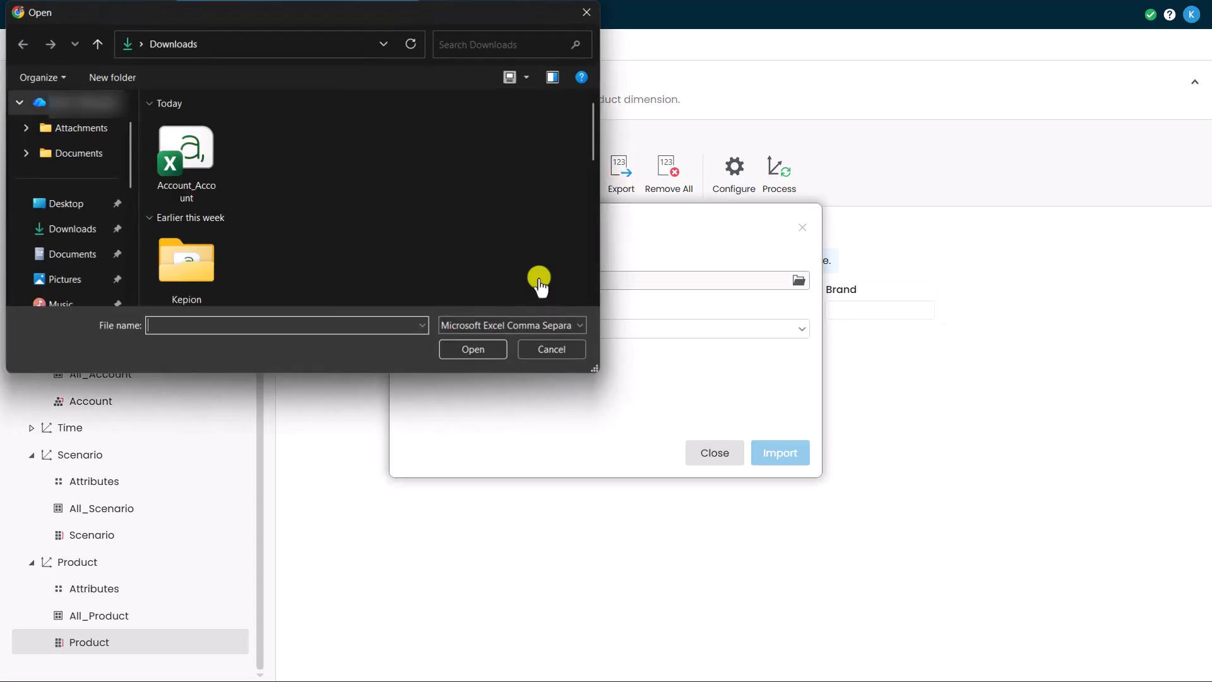
pyautogui.doubleClick(210, 268)
pyautogui.click(205, 216)
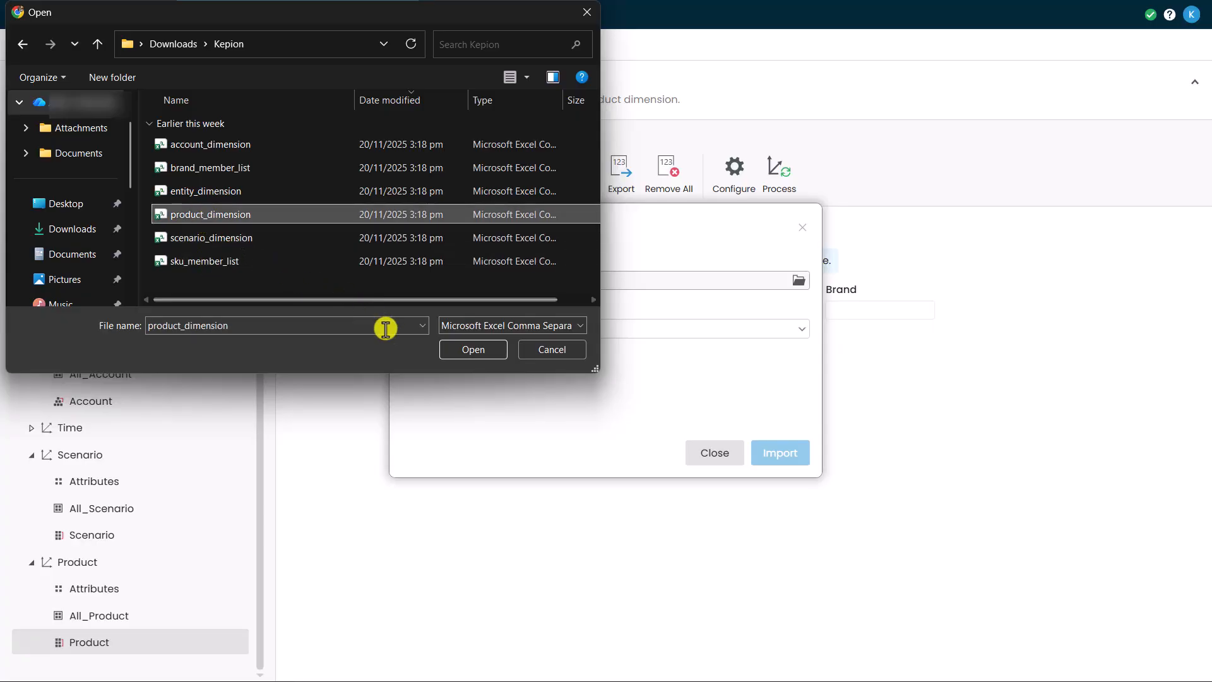
pyautogui.click(467, 351)
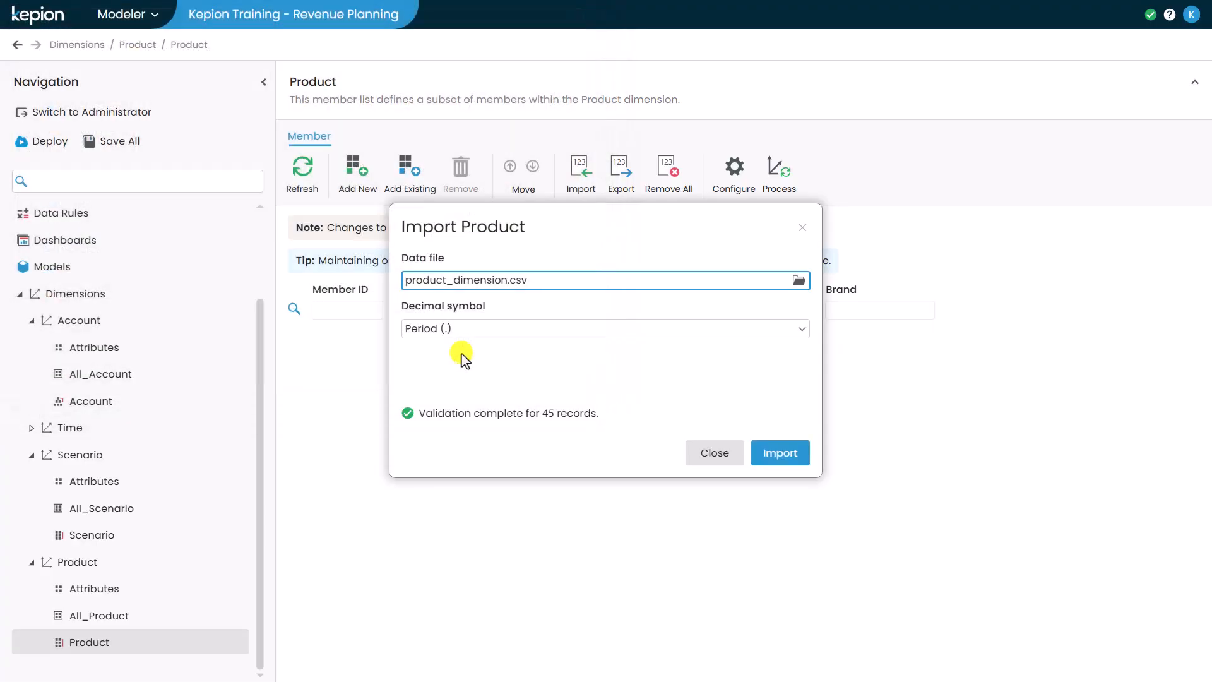
pyautogui.click(767, 456)
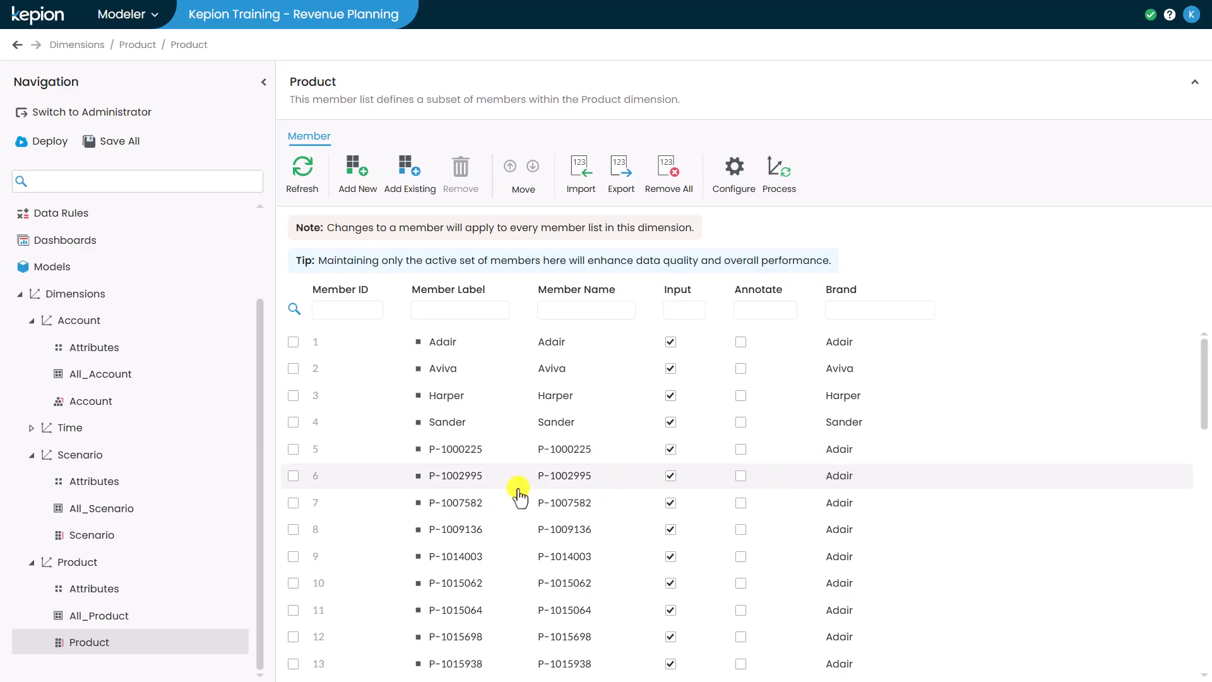
# Step: Add a member list named Brands in List mode to the Product dimension
pyautogui.click(152, 569)
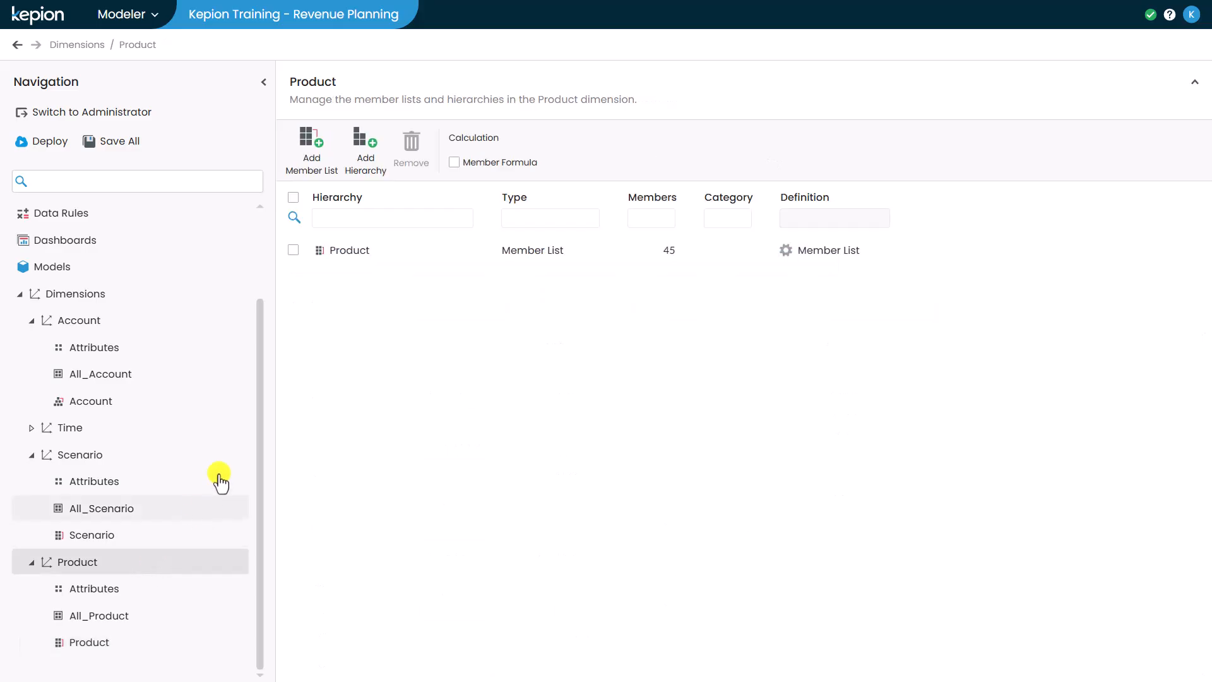
pyautogui.click(312, 164)
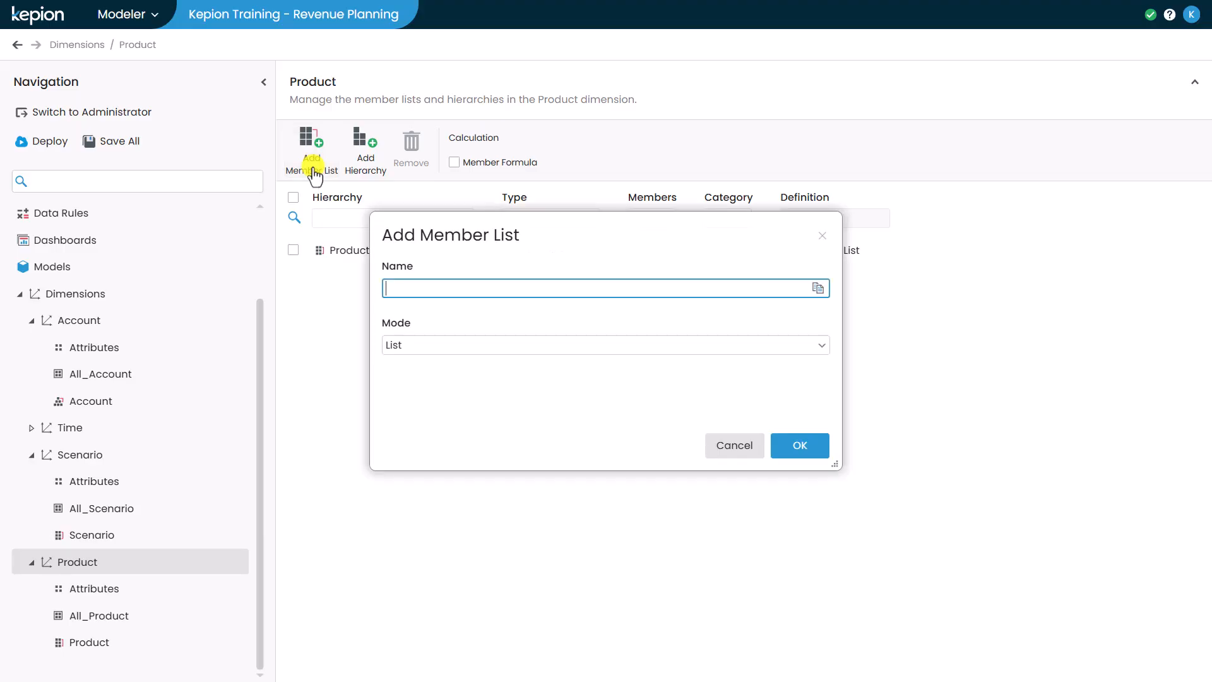
pyautogui.write('Brands')
pyautogui.click(788, 444)
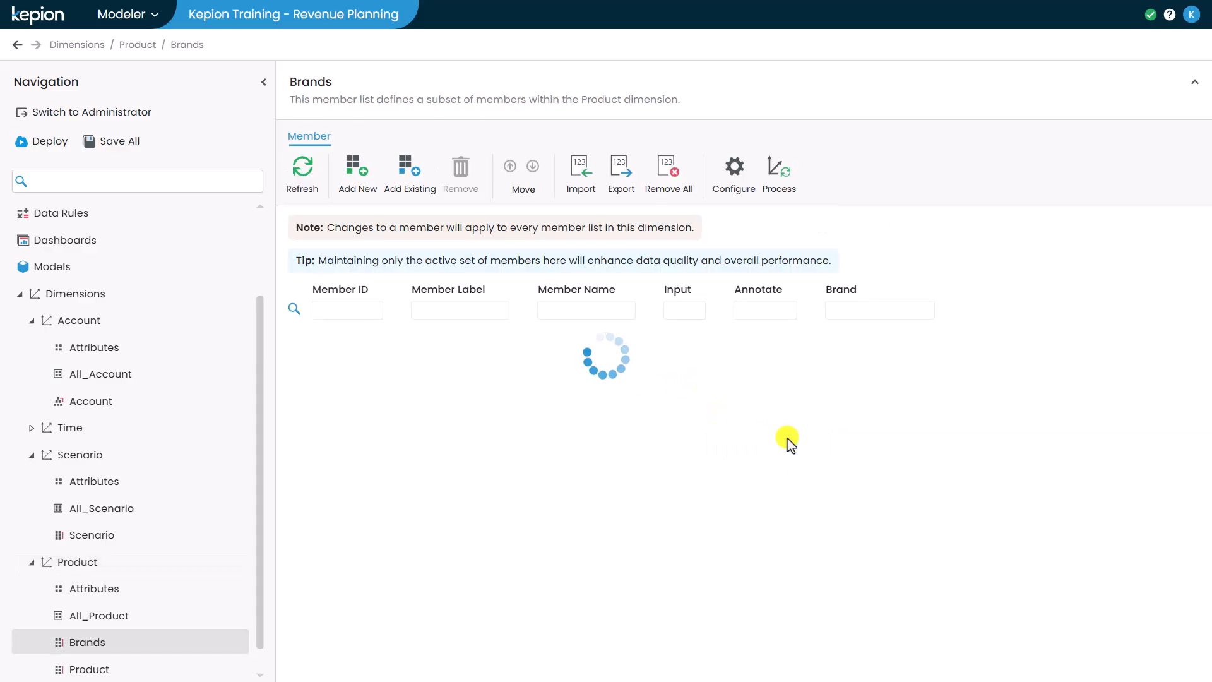
# Step: Add a member list named SKUs in List mode to the Product dimension
pyautogui.click(170, 564)
pyautogui.click(315, 159)
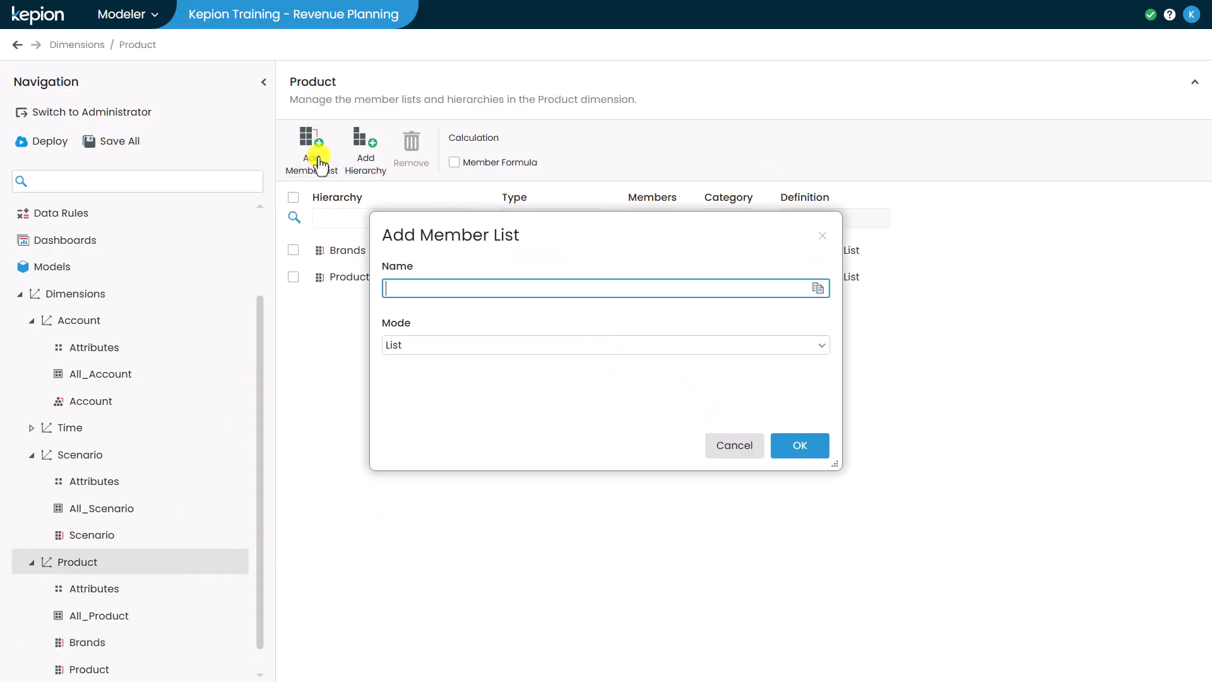
pyautogui.write('SKUs')
pyautogui.click(786, 444)
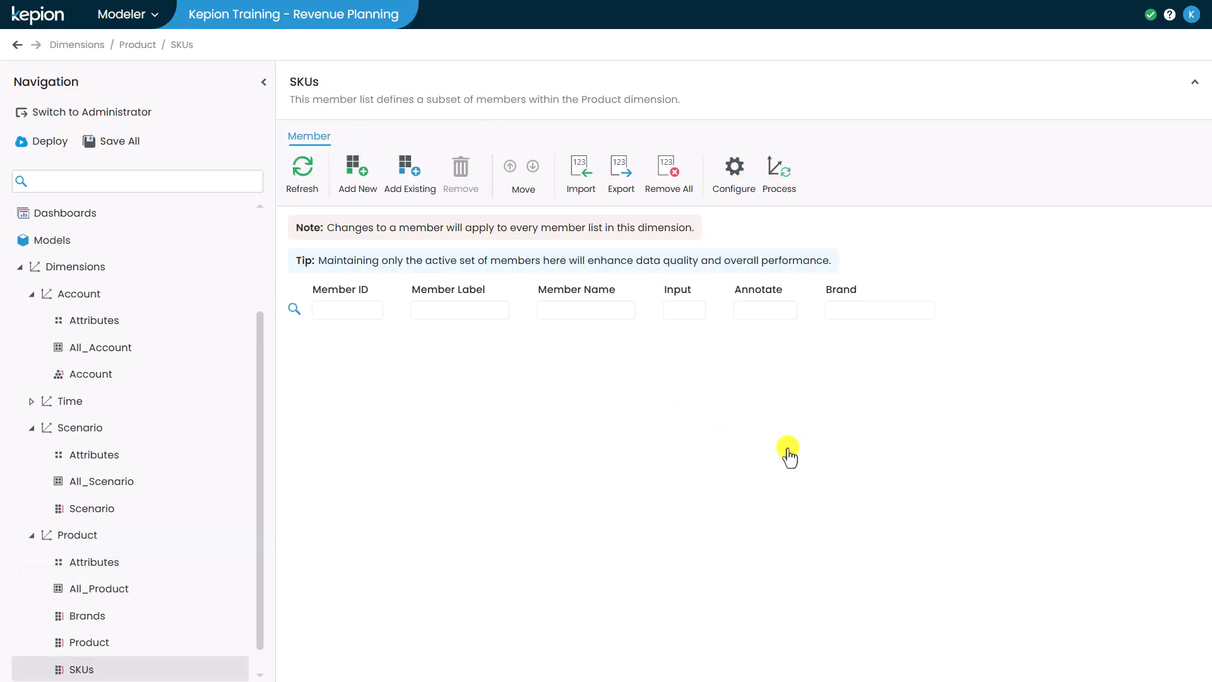
# Step: Import brand_member_list from the Kepion folder in Downloads into the Brands member list of the Product dimension
pyautogui.click(225, 616)
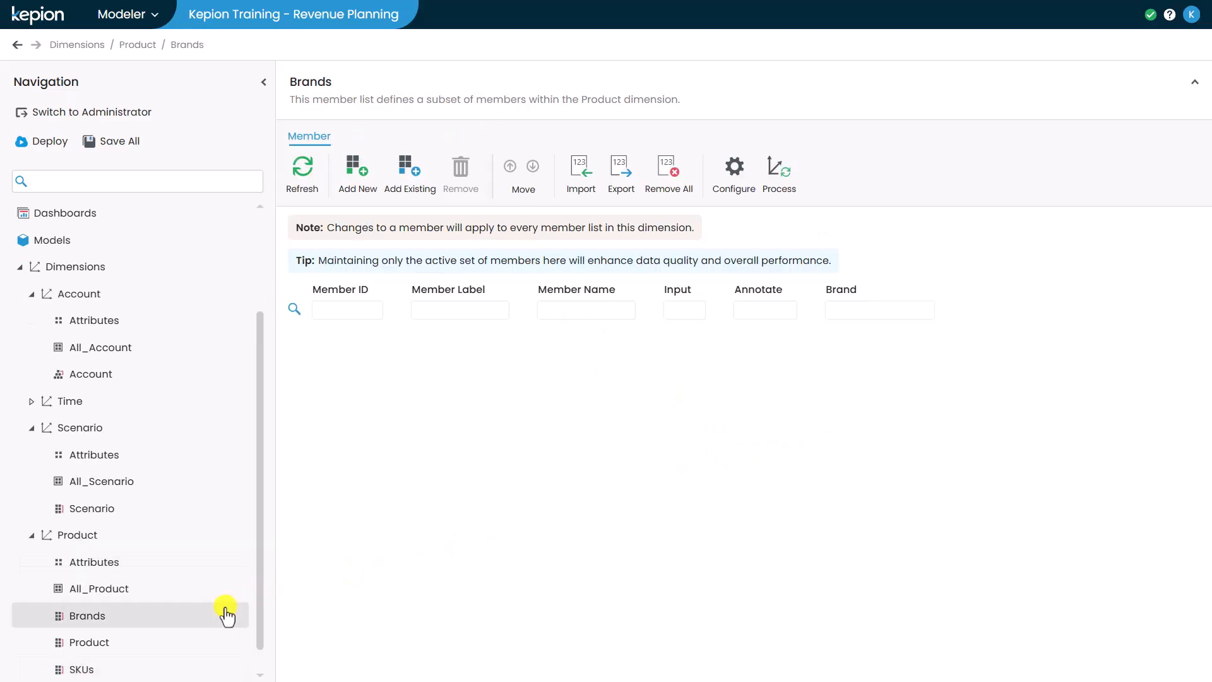
pyautogui.click(577, 184)
pyautogui.click(496, 282)
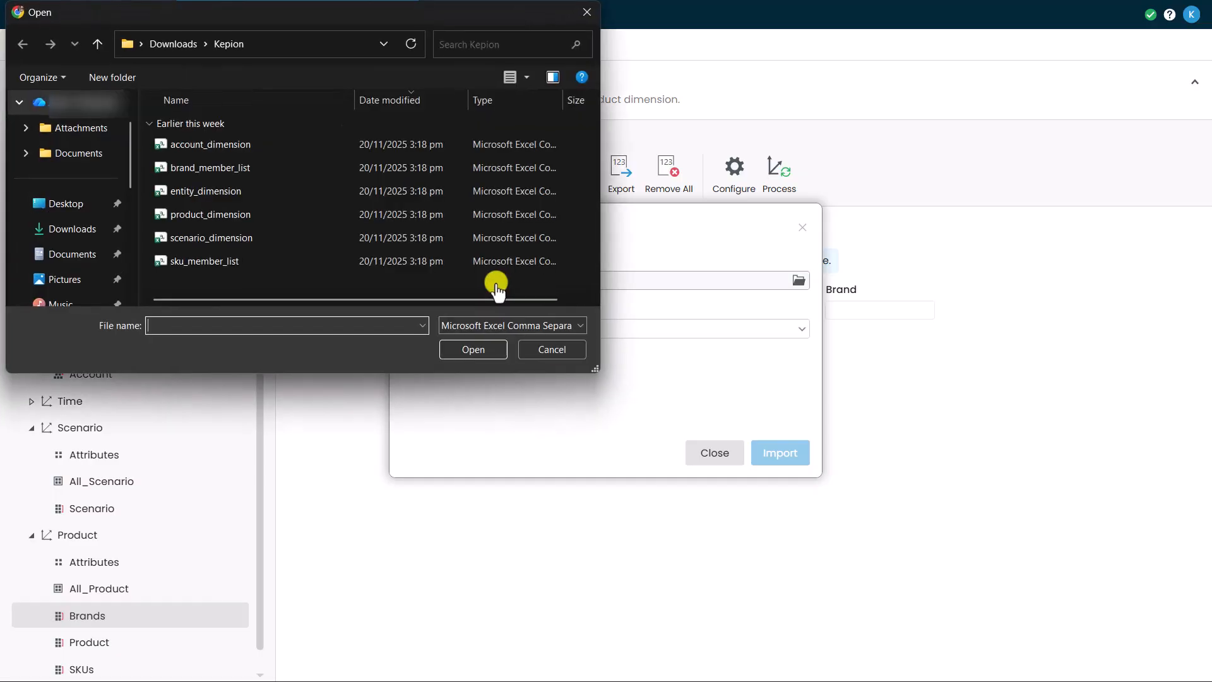
pyautogui.click(270, 163)
pyautogui.click(472, 349)
pyautogui.click(768, 453)
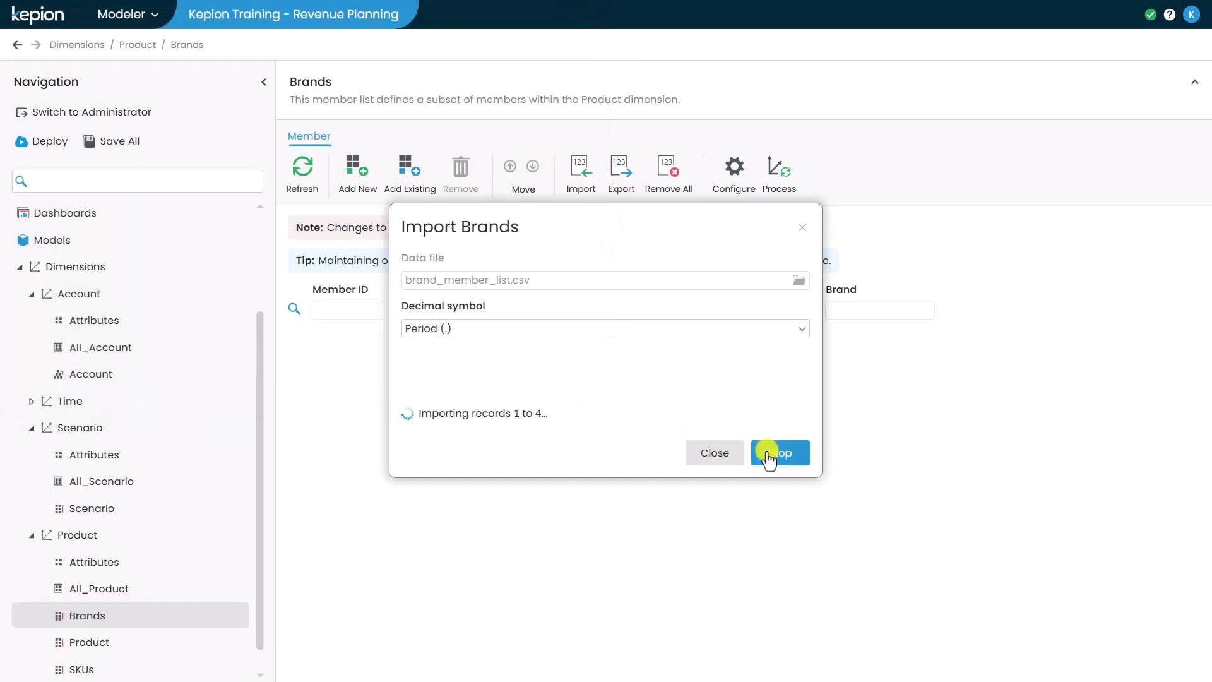
# Step: Import sku_member_list from the Kepion folder in Downloads into the SKUs member list of the Product dimension
pyautogui.click(109, 667)
pyautogui.click(578, 169)
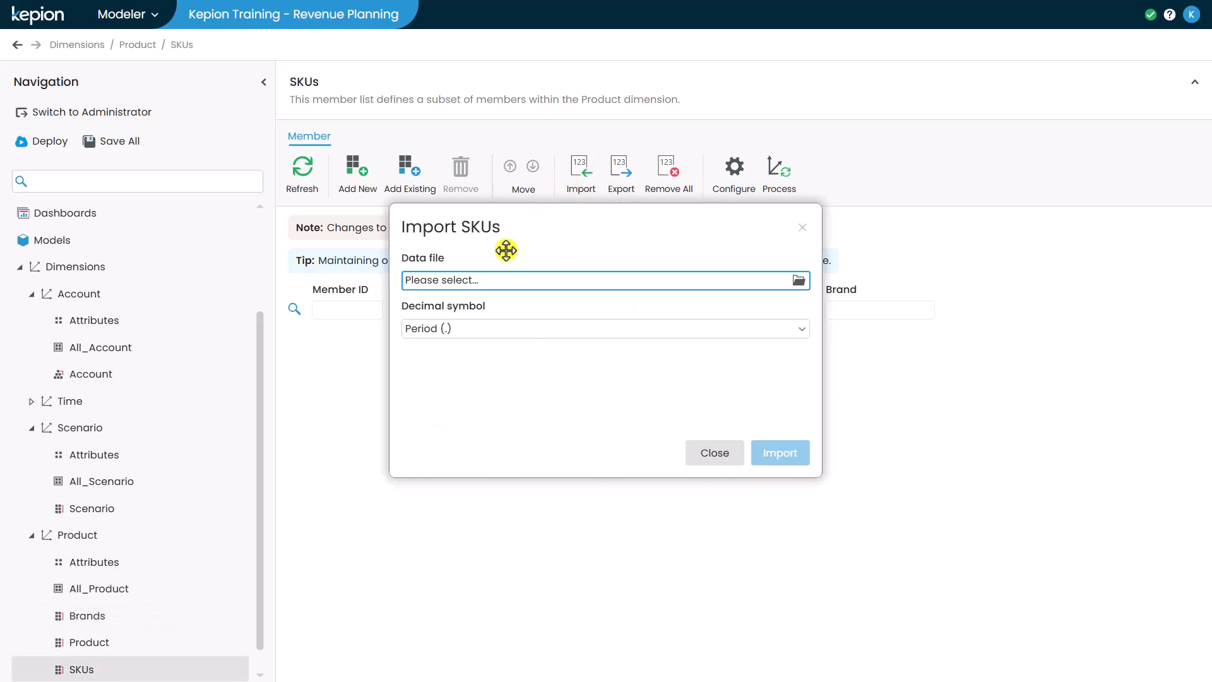
pyautogui.click(488, 283)
pyautogui.click(240, 256)
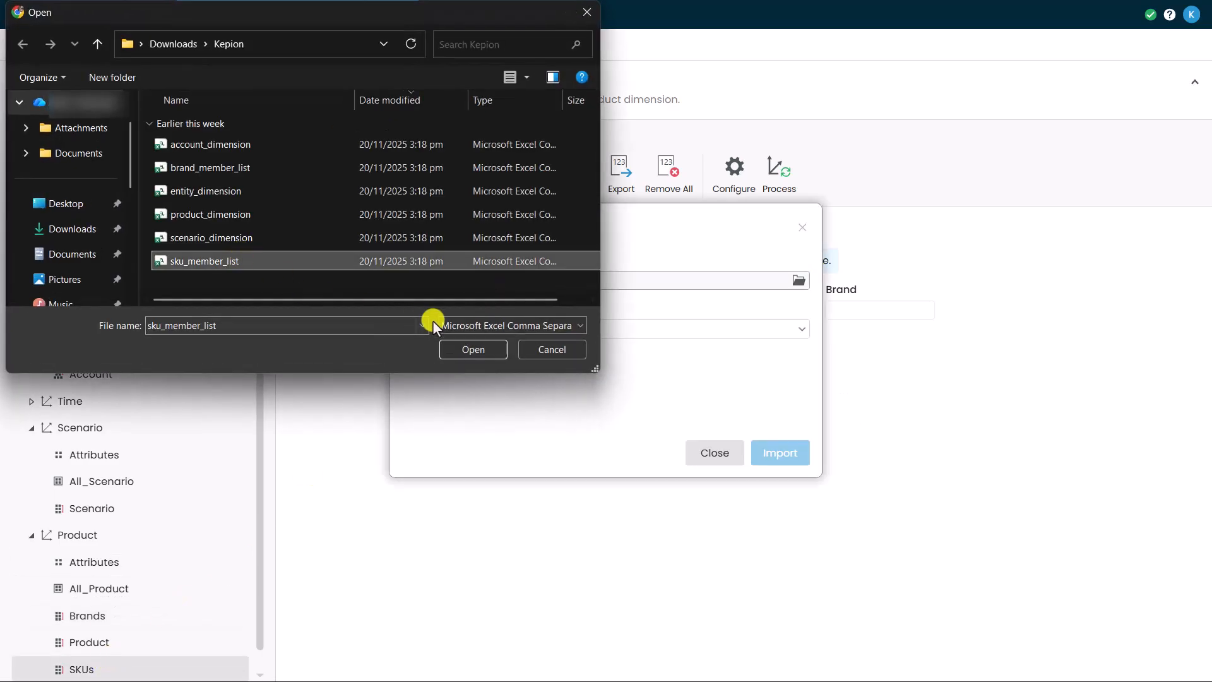
pyautogui.click(464, 349)
pyautogui.click(769, 454)
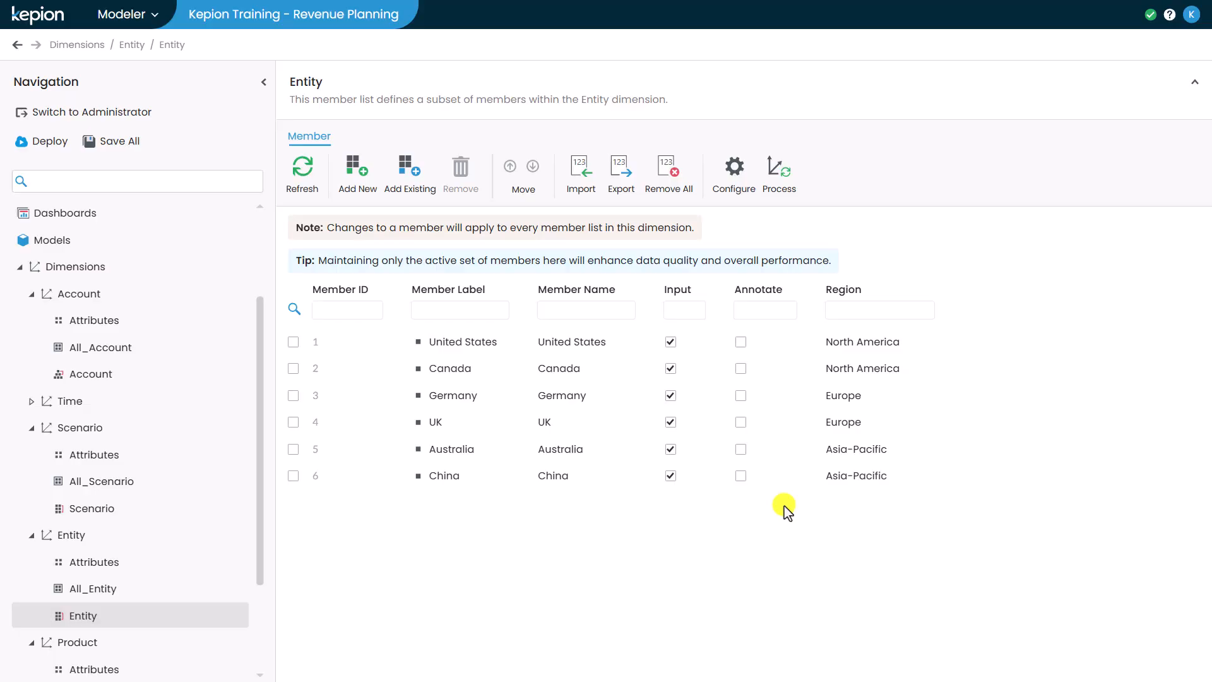
# Step: Start a new hierarchy named Product Hierarchy in the Product dimension, created on the Product member list
pyautogui.scroll(-3, 211, 572)
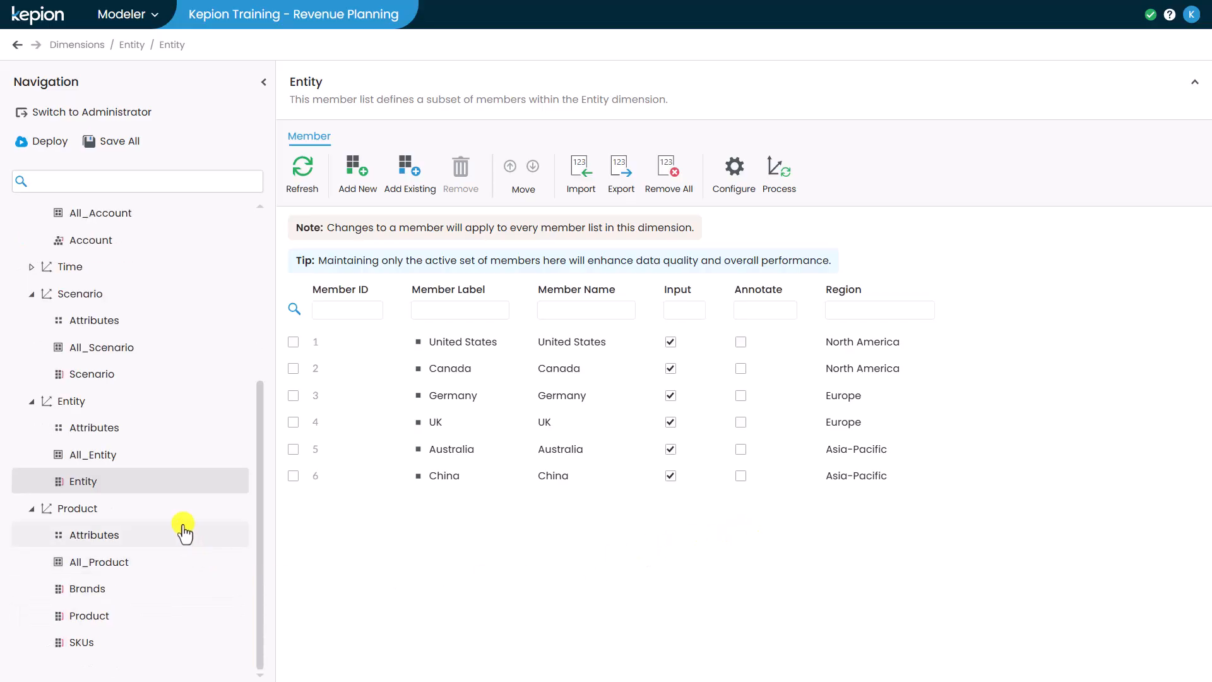
pyautogui.click(181, 512)
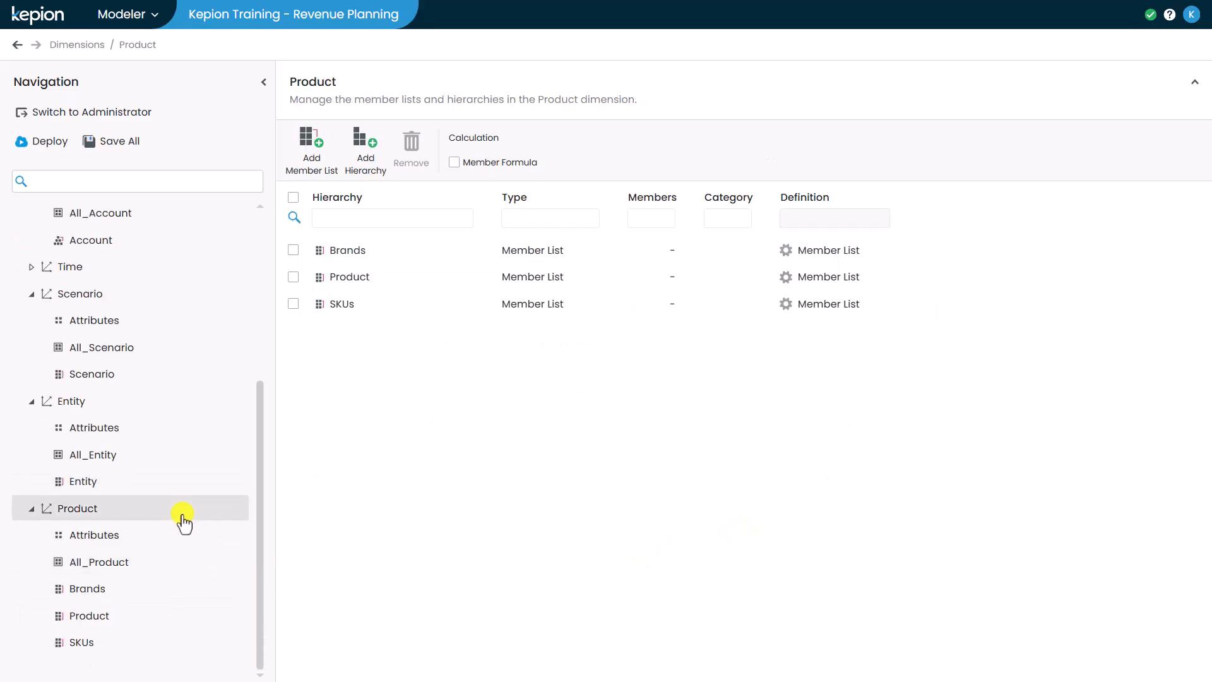
pyautogui.click(355, 160)
pyautogui.write('ro')
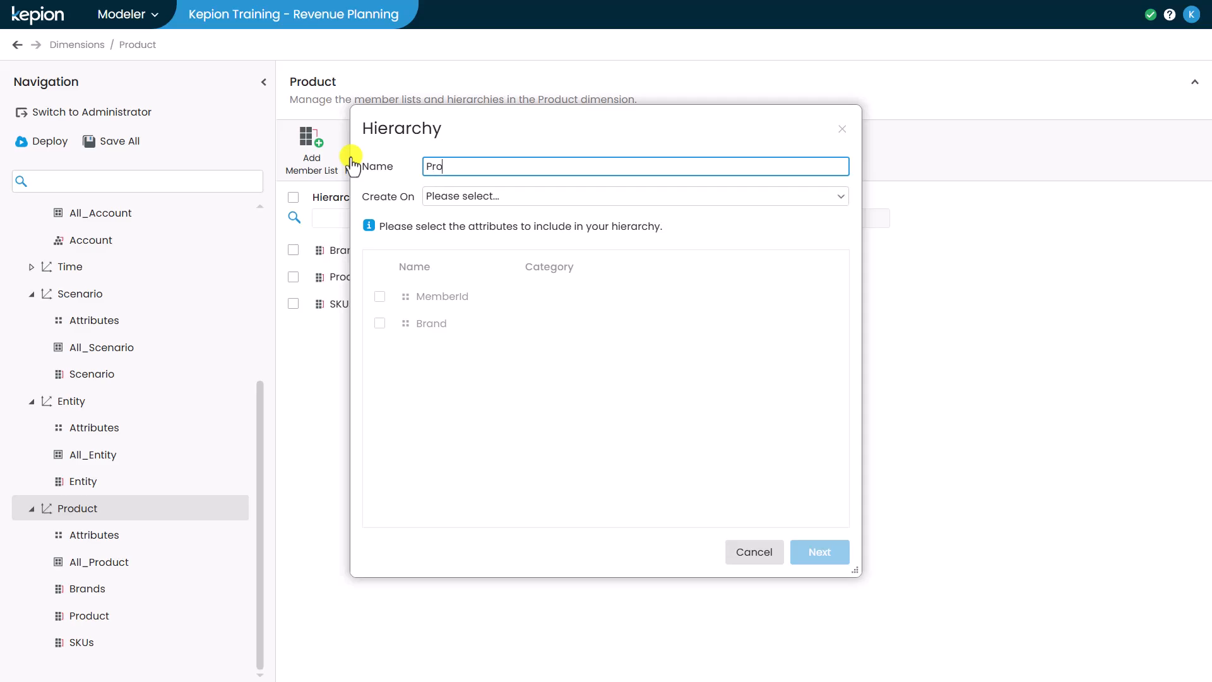
pyautogui.write('duct Hierarchy')
pyautogui.click(467, 197)
pyautogui.click(465, 282)
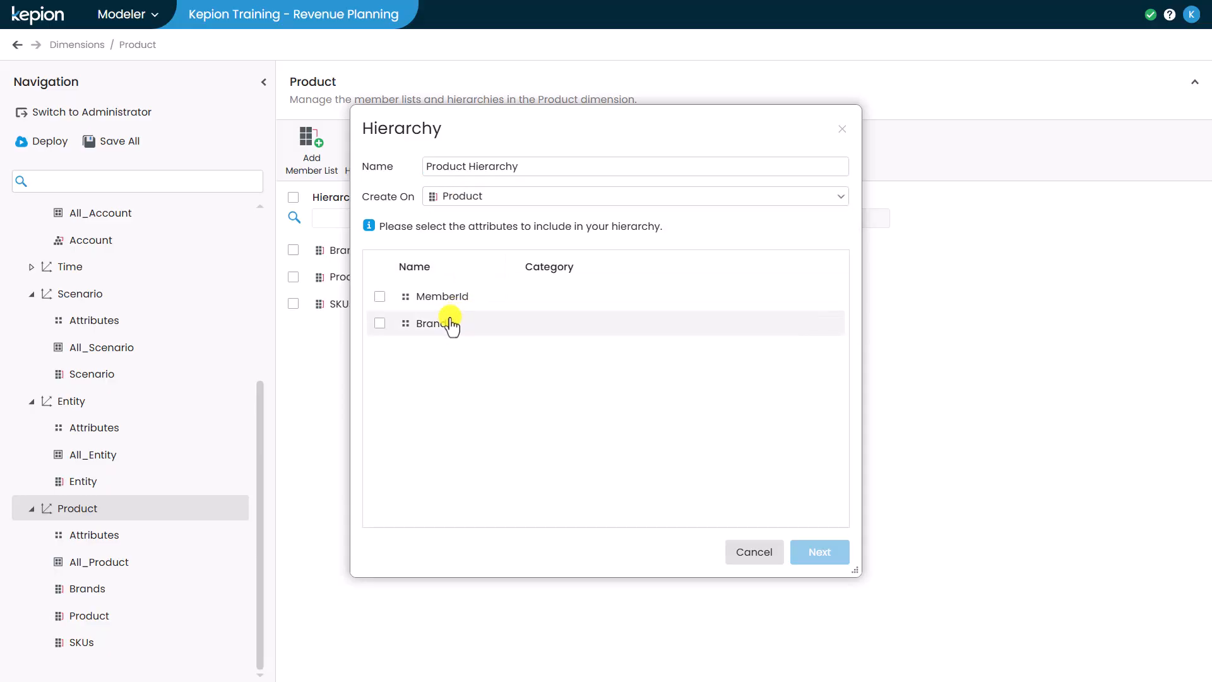
# Step: Include the Brand and MemberId attributes in the hierarchy, with Brand as Level 0 and MemberId as Level 1, and save it
pyautogui.click(452, 324)
pyautogui.click(435, 266)
pyautogui.click(448, 323)
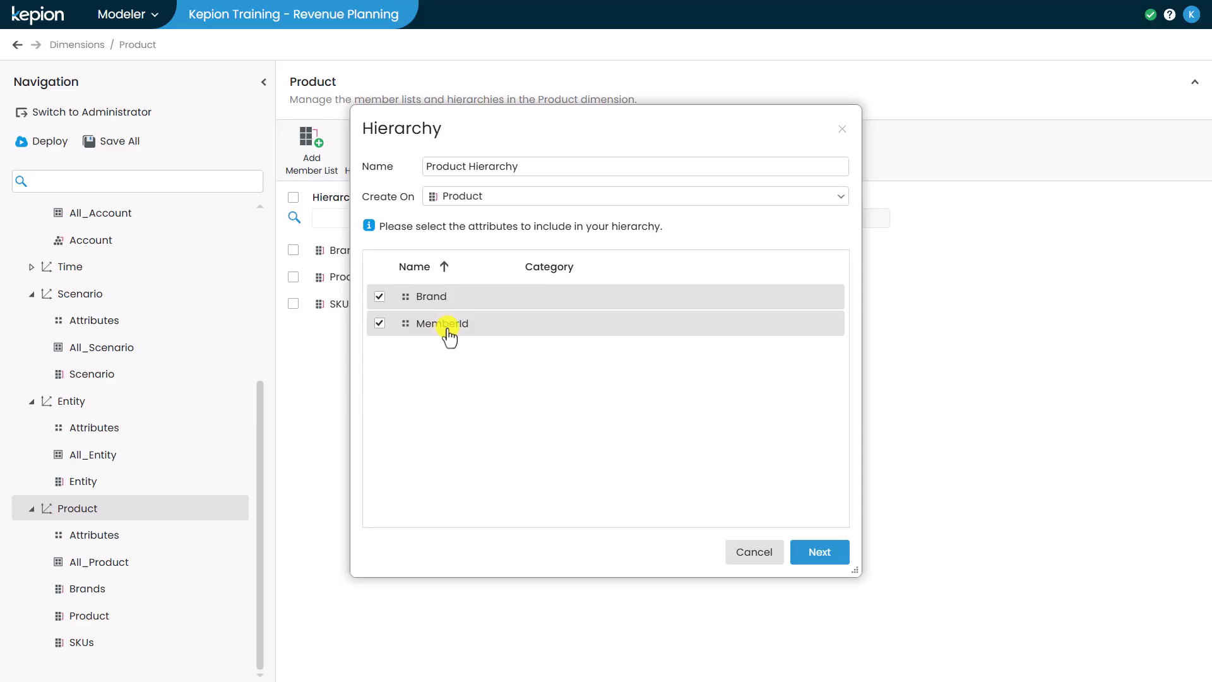
pyautogui.click(814, 567)
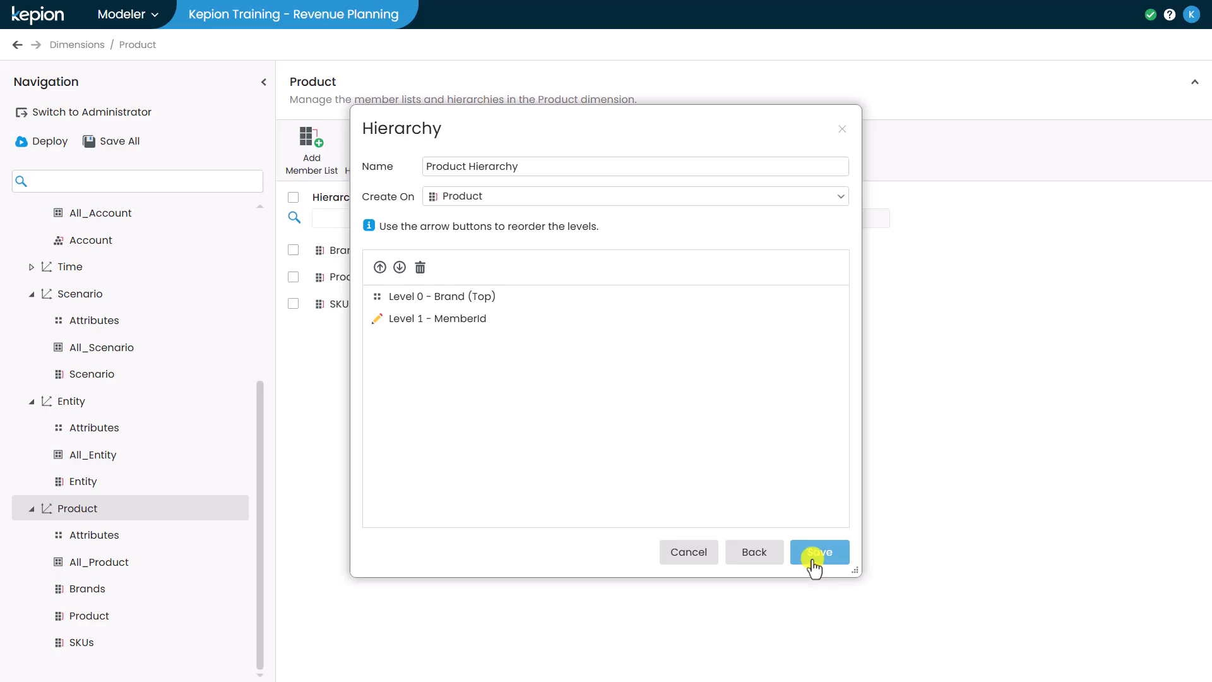
pyautogui.click(814, 565)
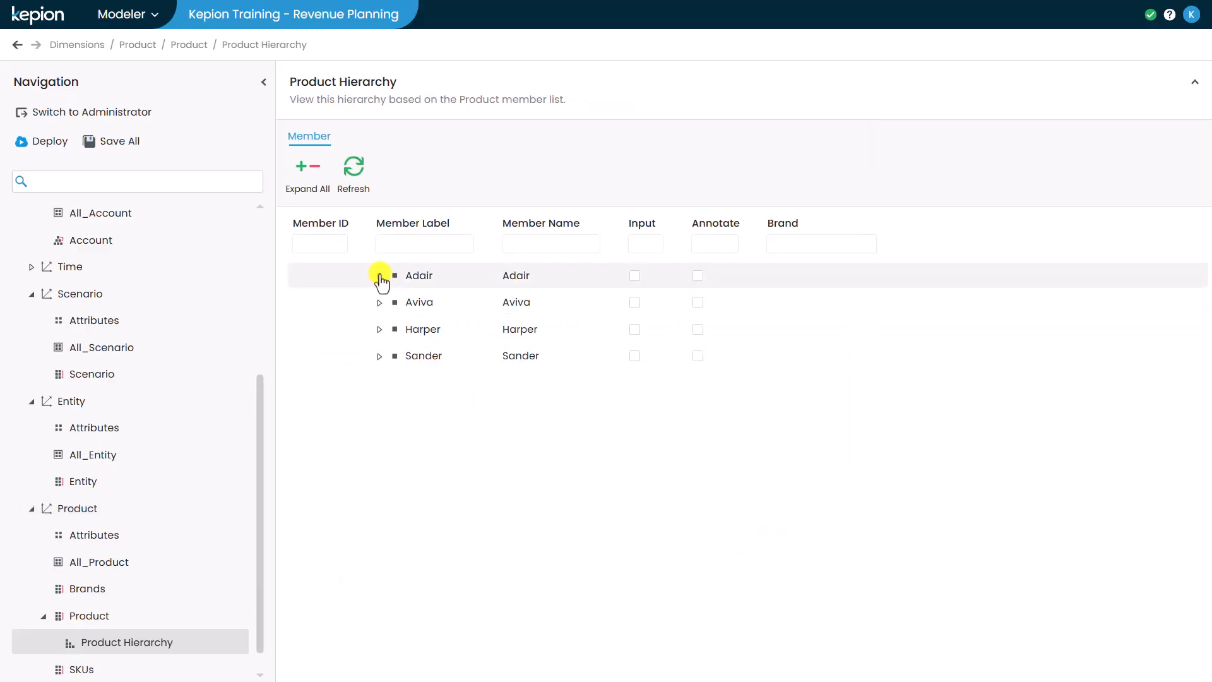
# Step: Examine the members under Adair in Product Hierarchy and under Asia-Pacific, Europe and North America in Entity Hierarchy
pyautogui.click(379, 276)
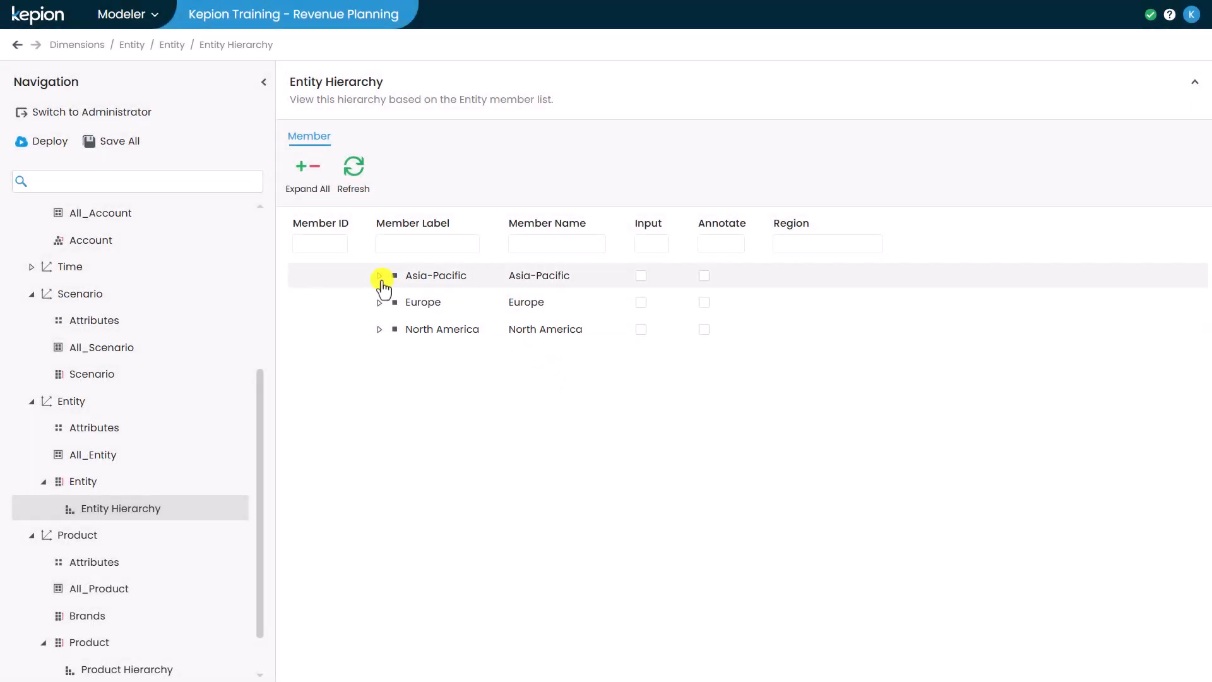
pyautogui.click(380, 276)
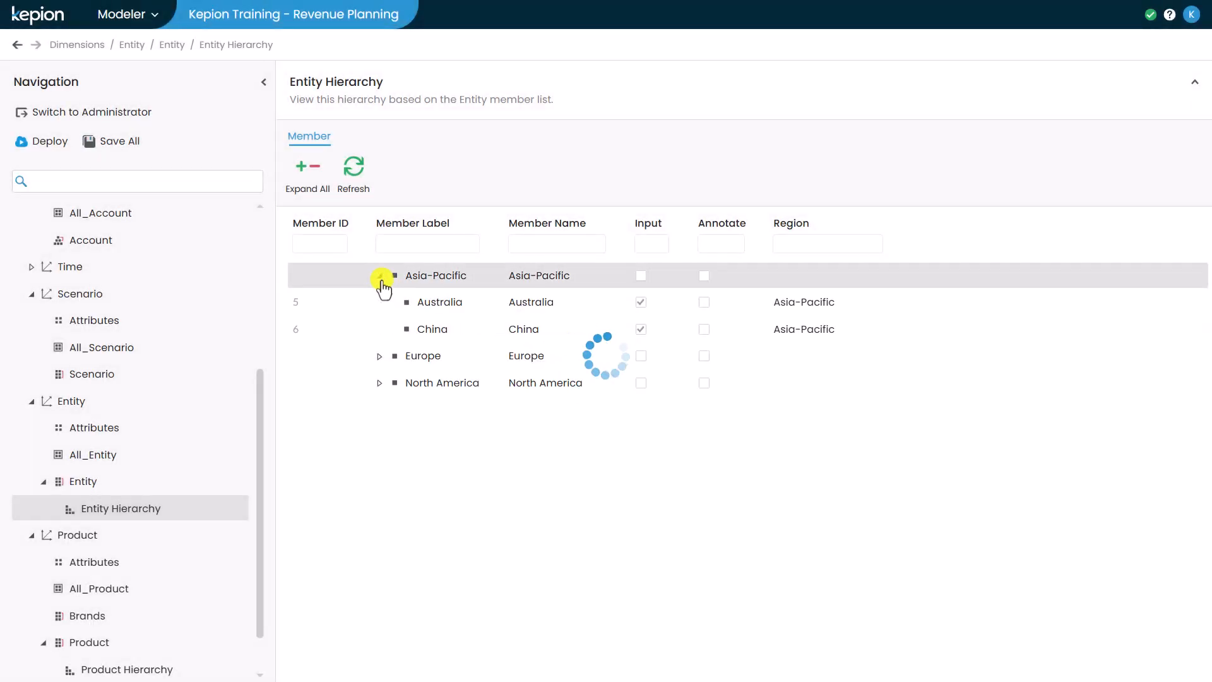
pyautogui.click(378, 357)
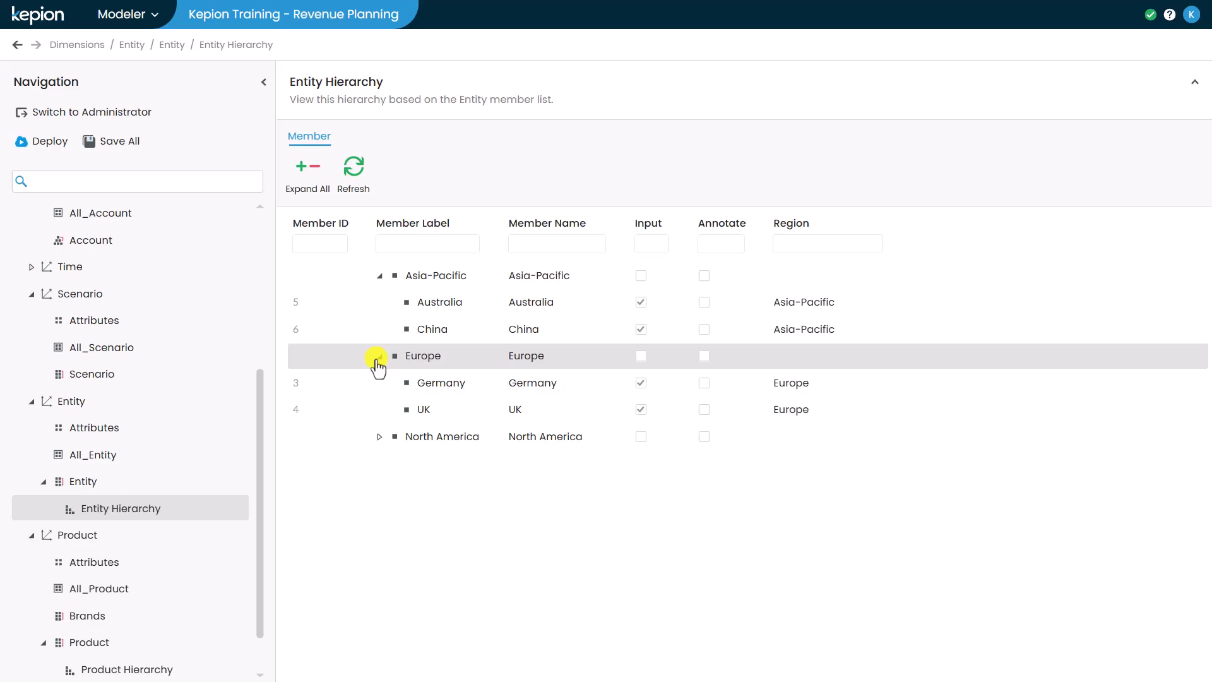
pyautogui.click(379, 438)
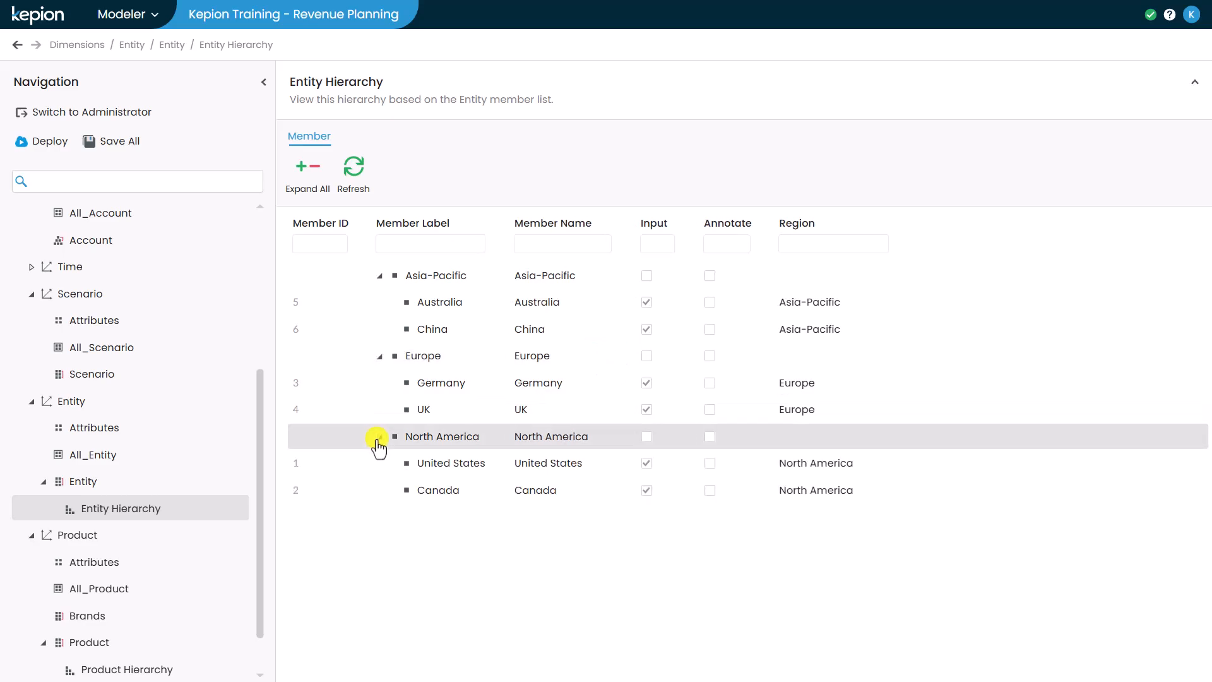